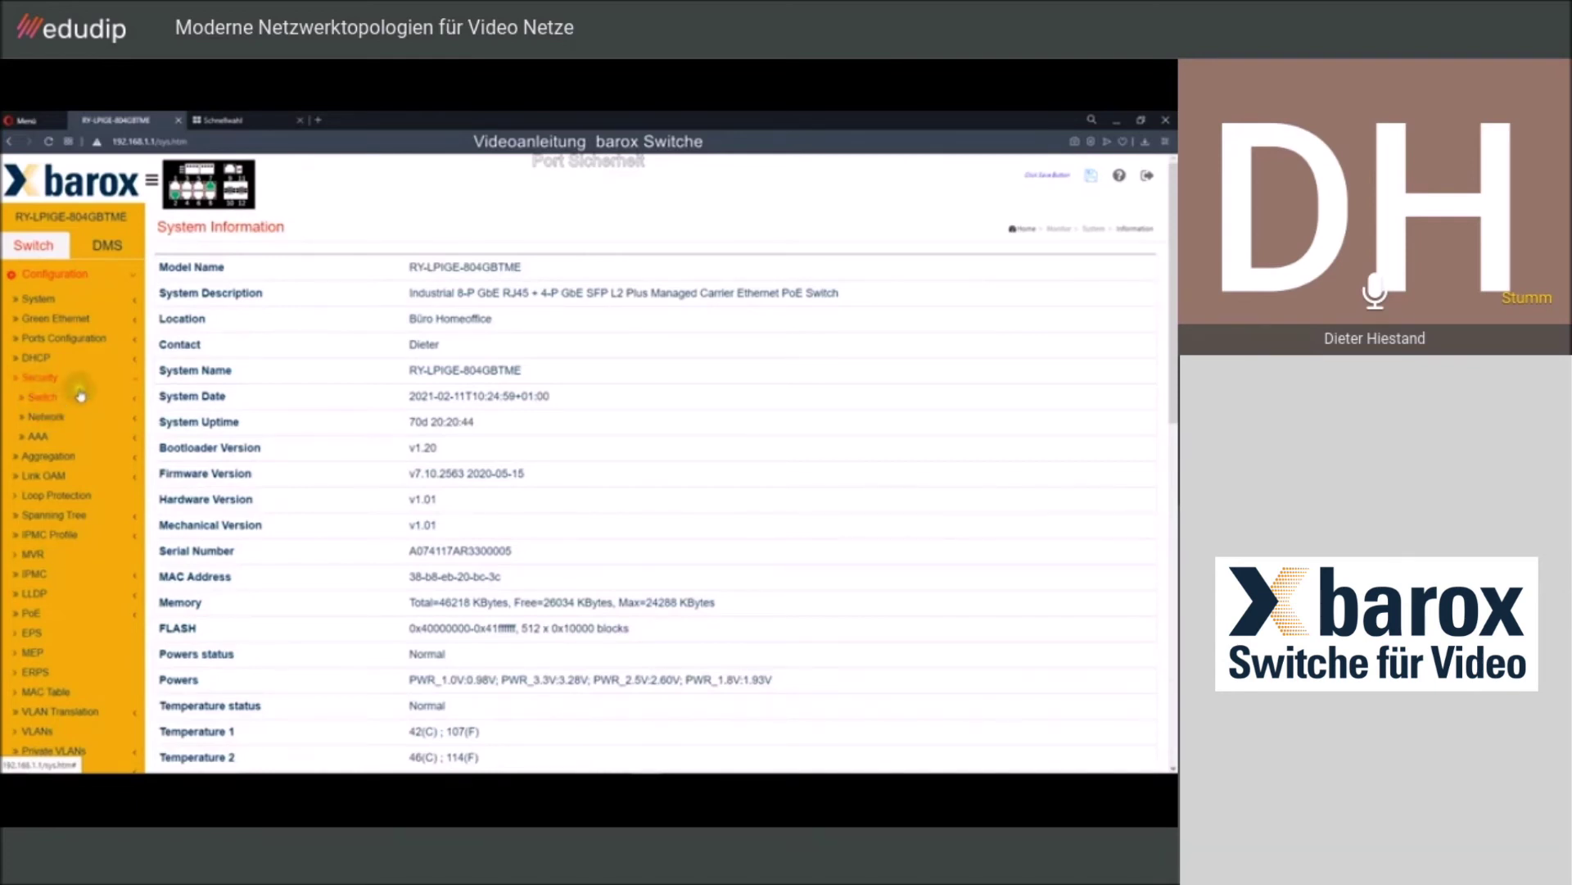
# Open the authentication method configuration in the switch security settings and examine the telnet client's entry
pyautogui.click(40, 378)
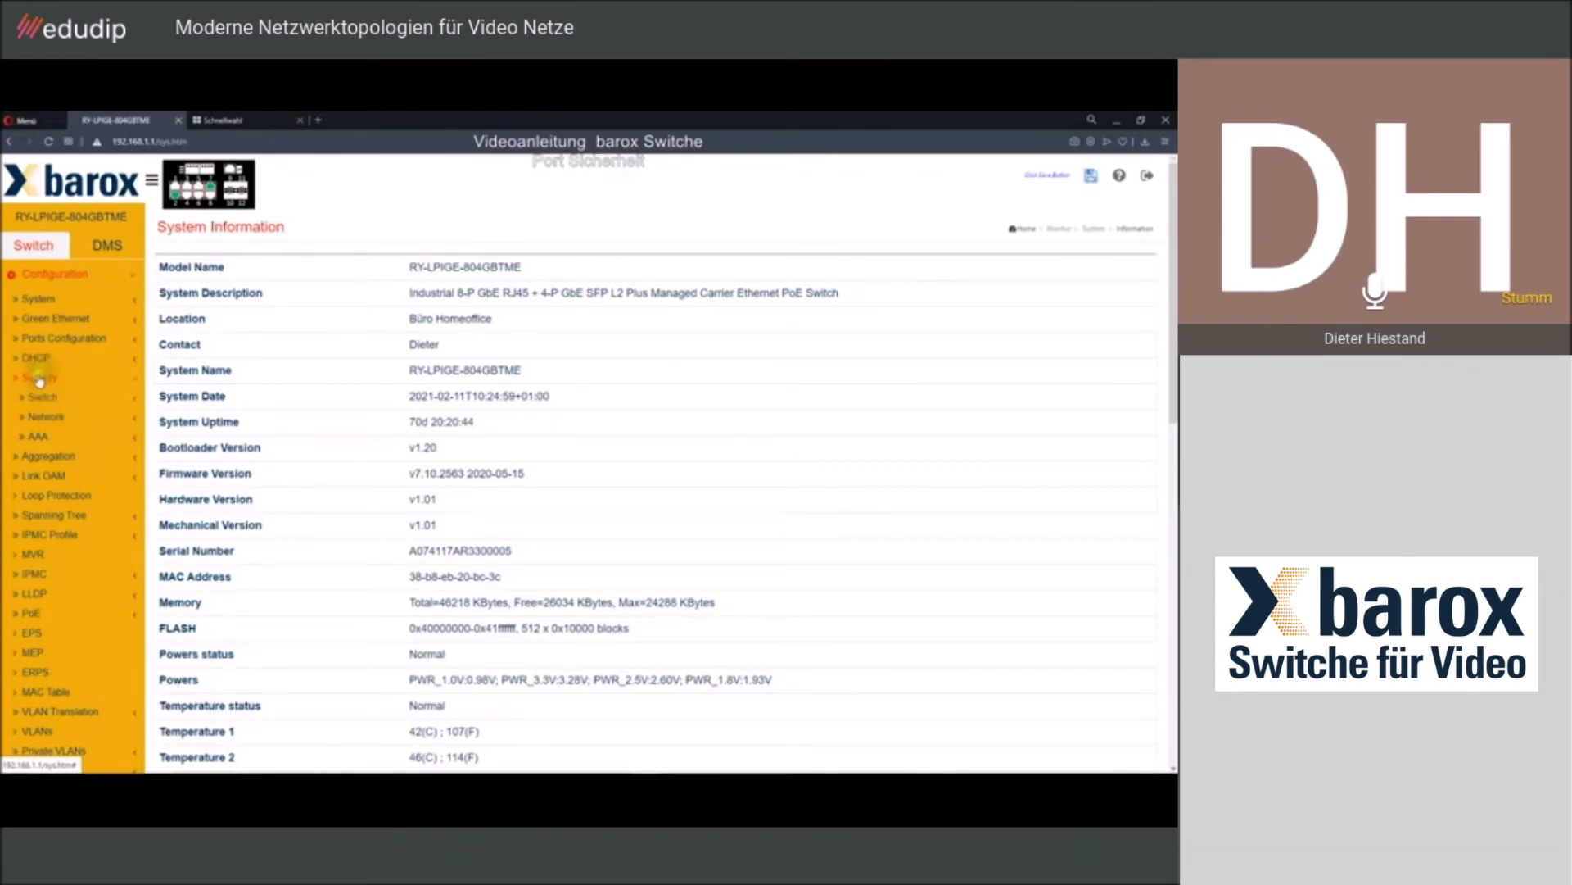
pyautogui.click(41, 437)
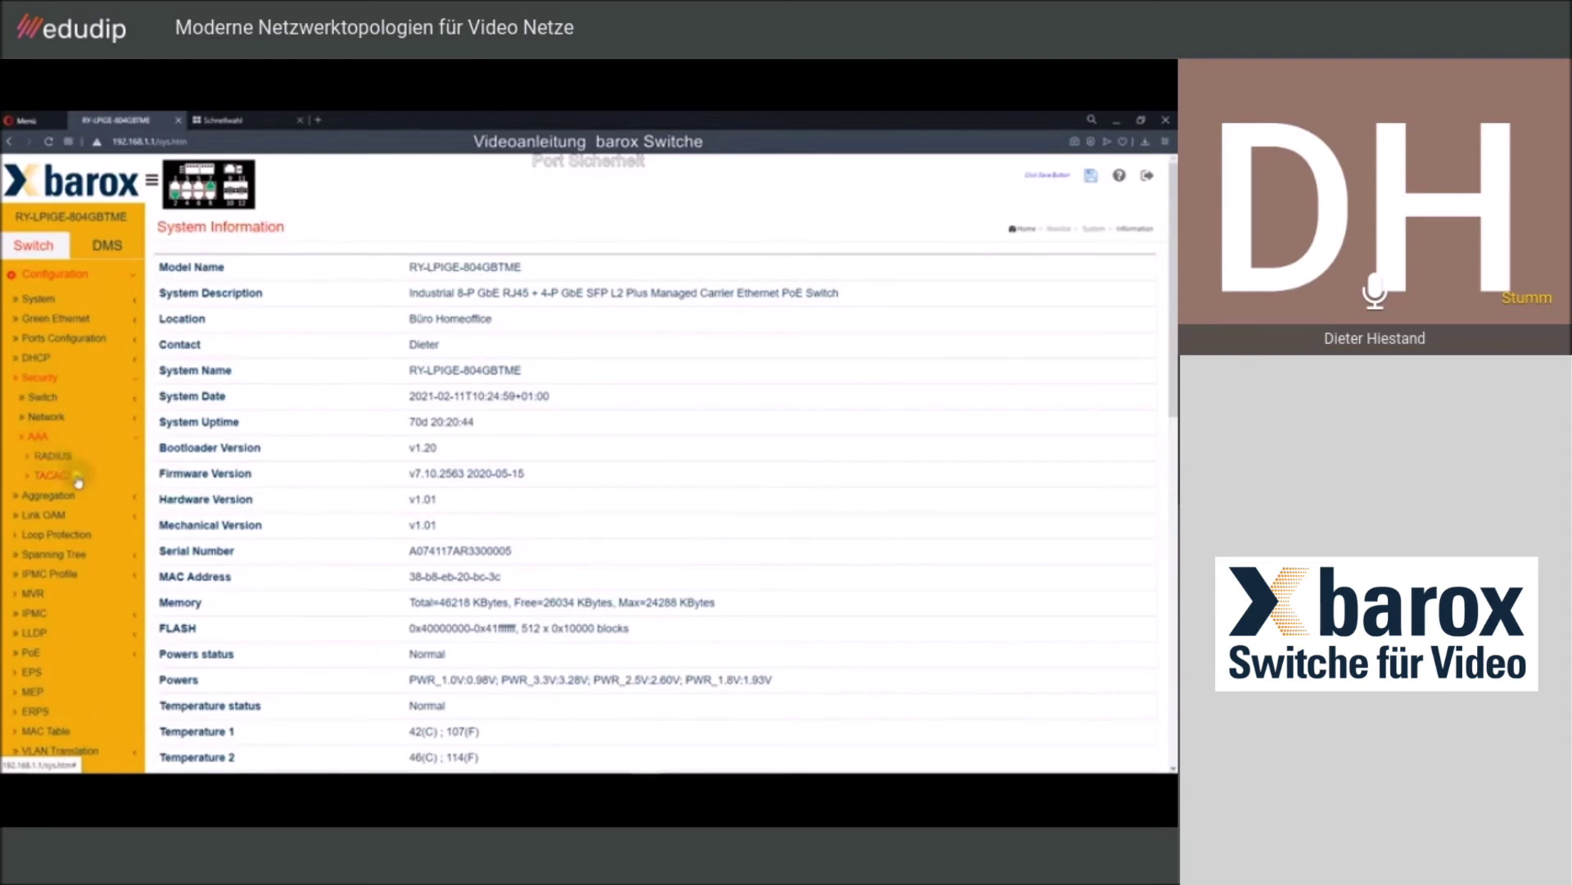
pyautogui.click(91, 463)
pyautogui.click(38, 400)
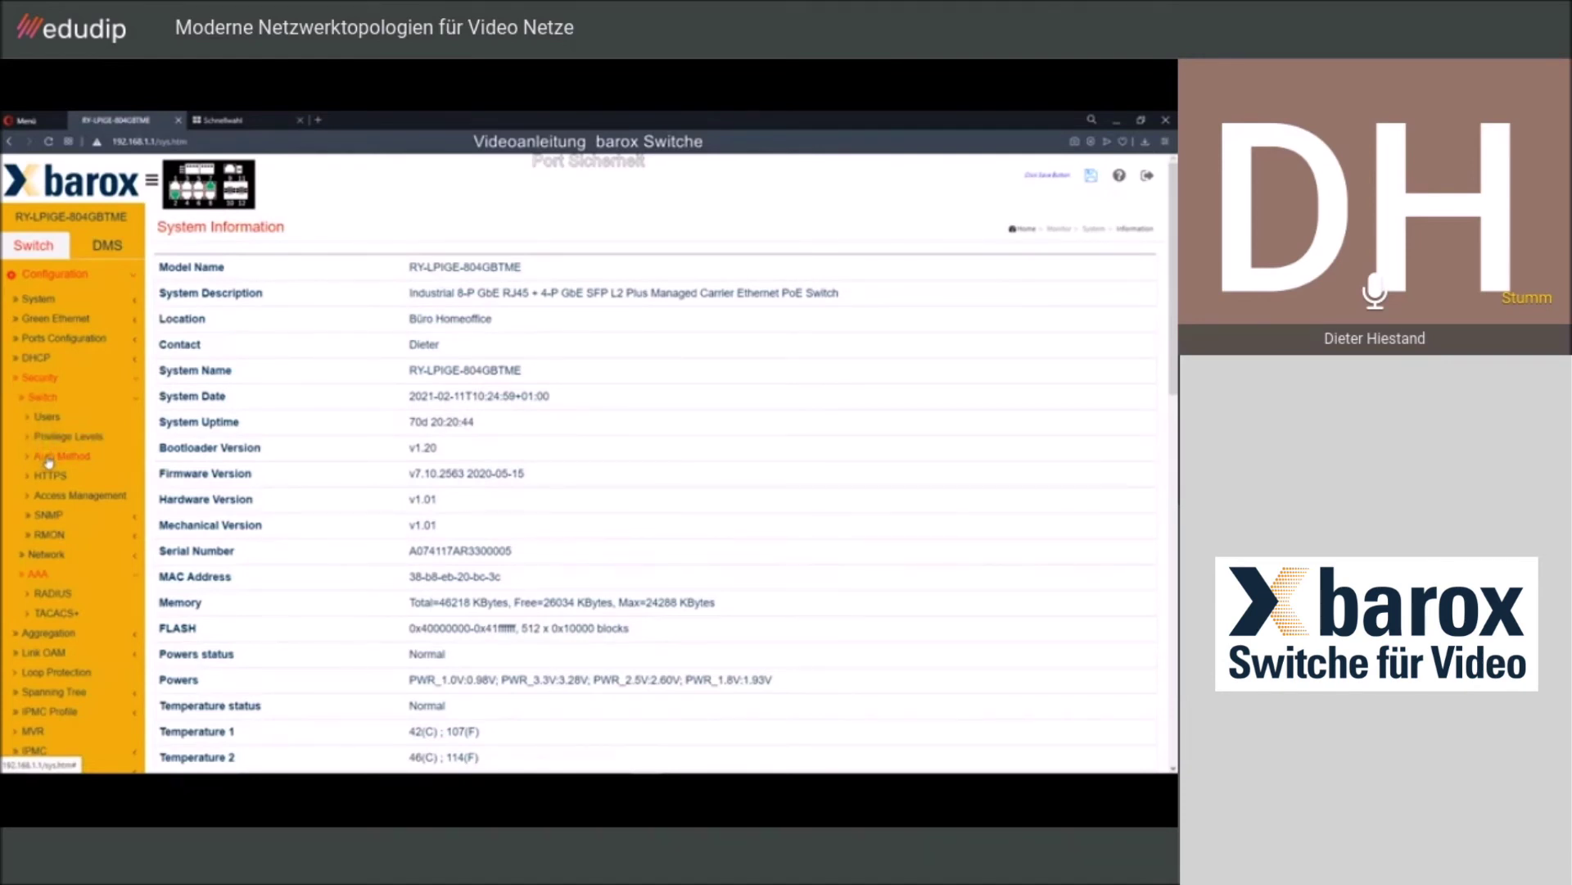
pyautogui.click(48, 459)
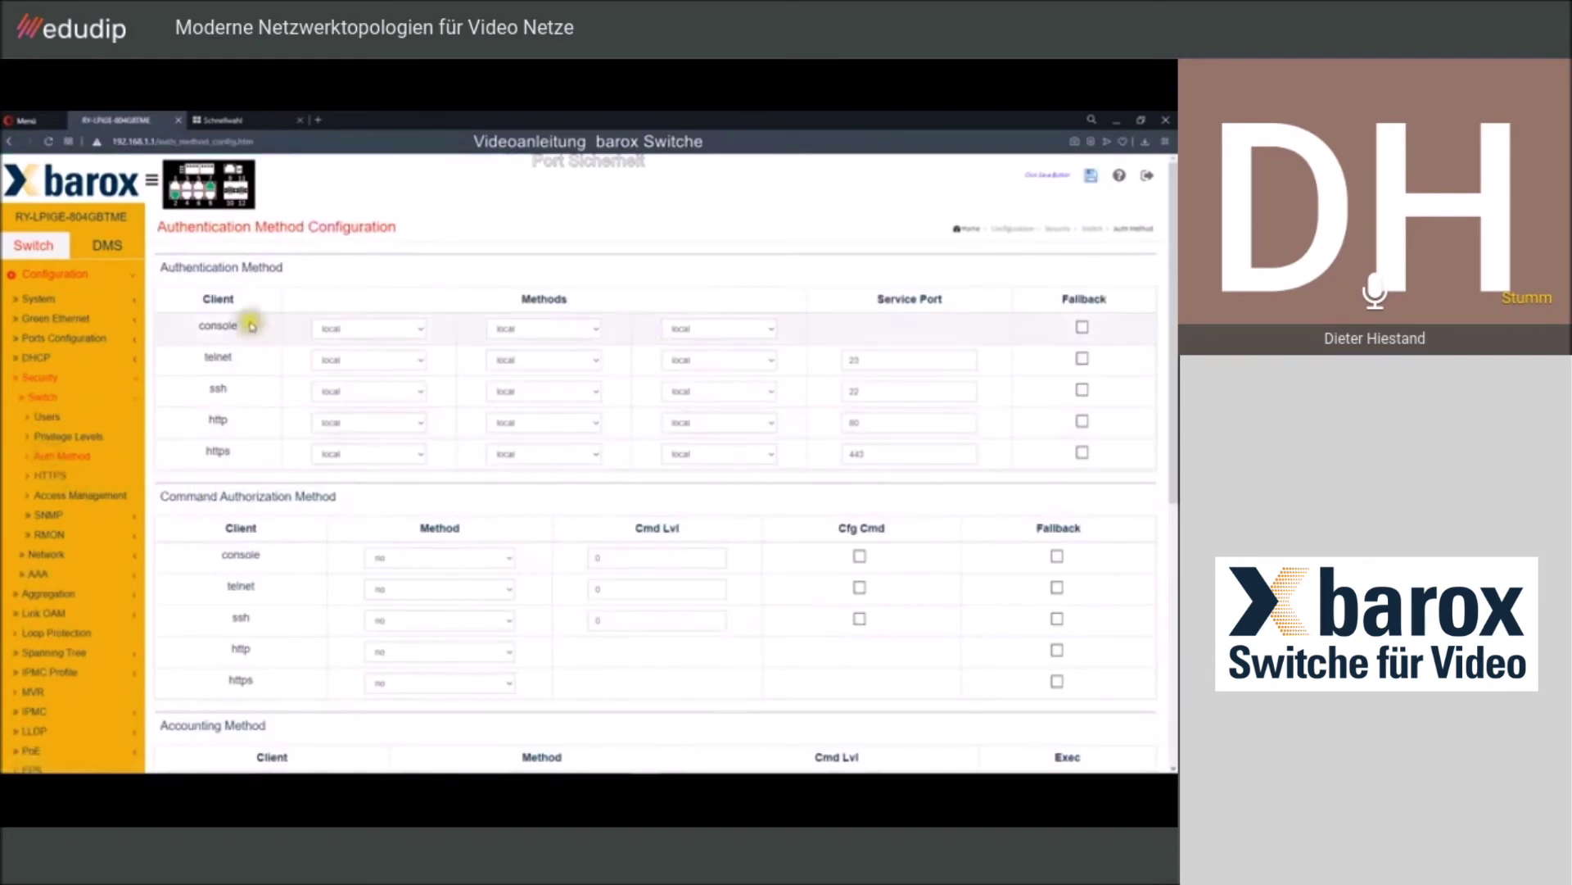
pyautogui.click(218, 358)
pyautogui.doubleClick(218, 358)
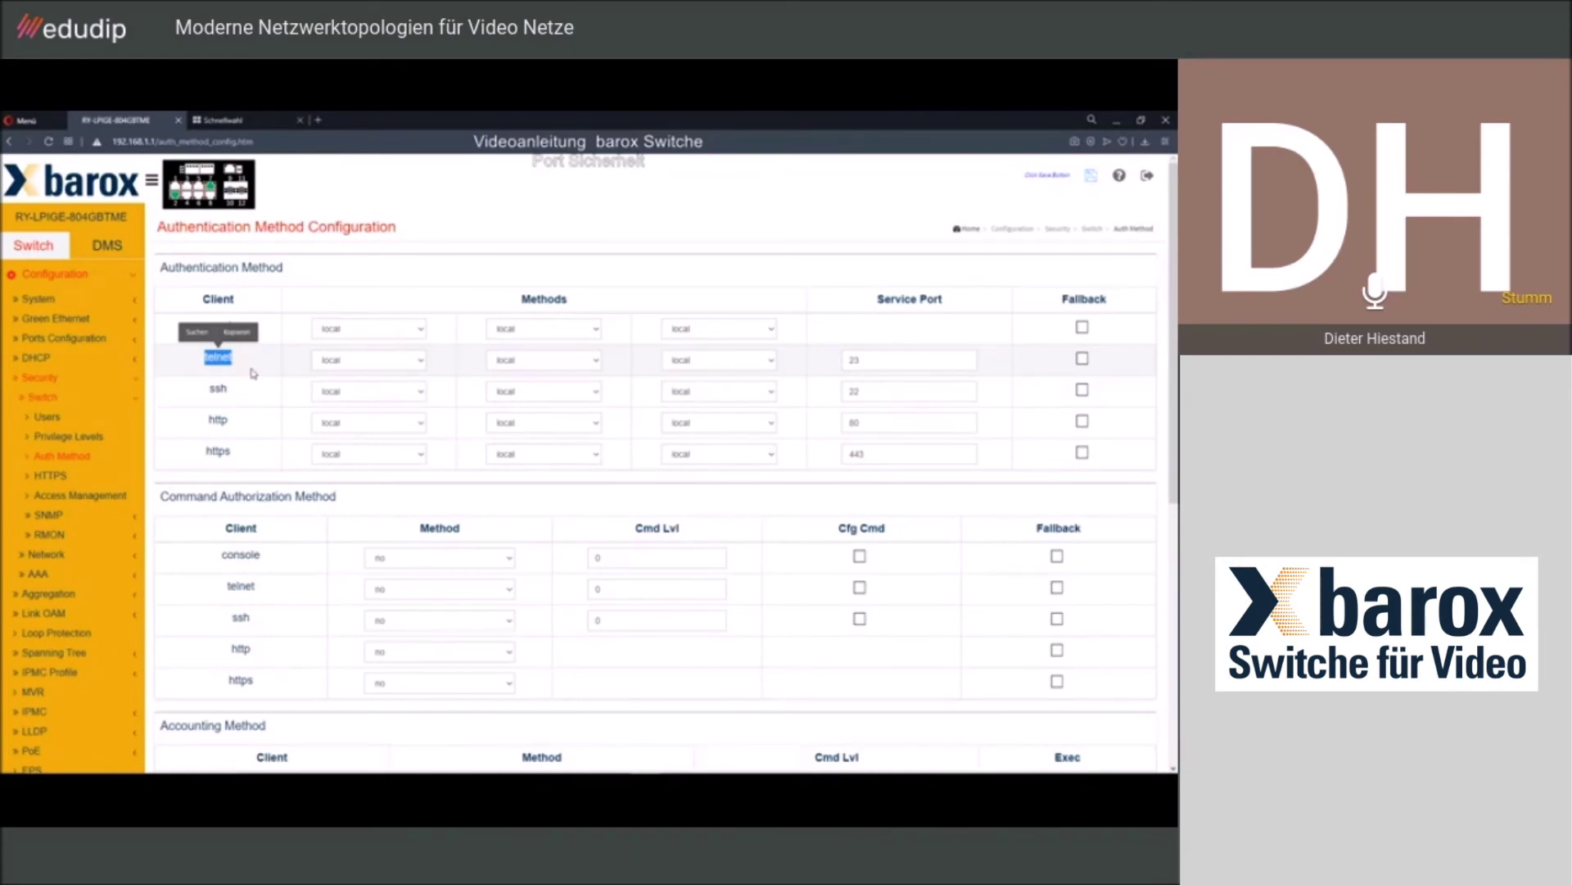
pyautogui.click(307, 305)
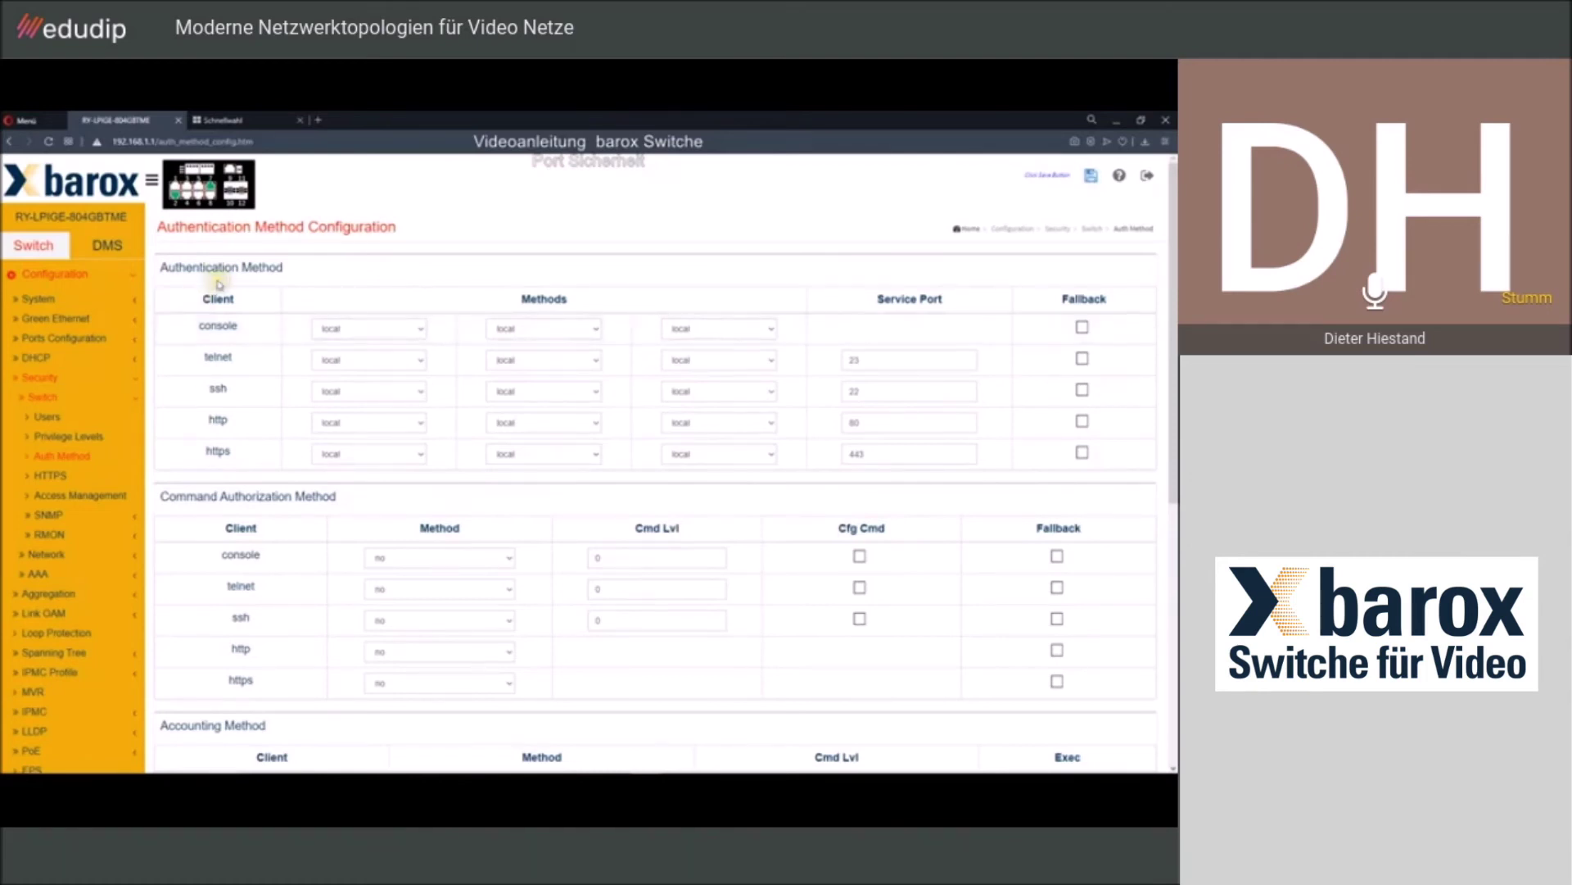
# Review the HTTPS certificate settings and open the network security Limit Control configuration
pyautogui.click(51, 479)
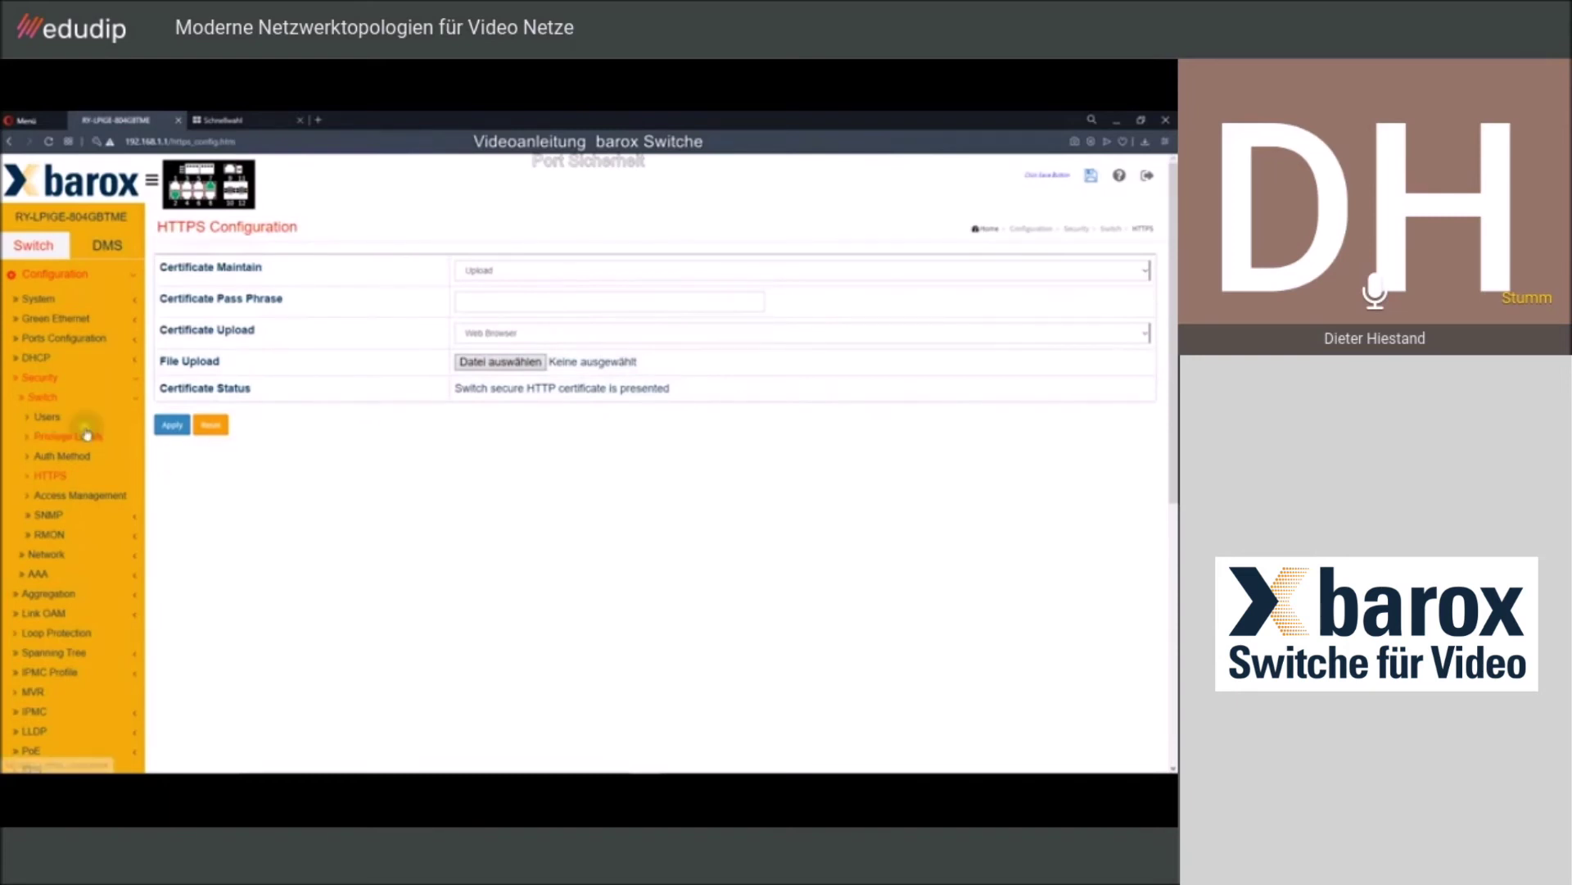
pyautogui.click(33, 398)
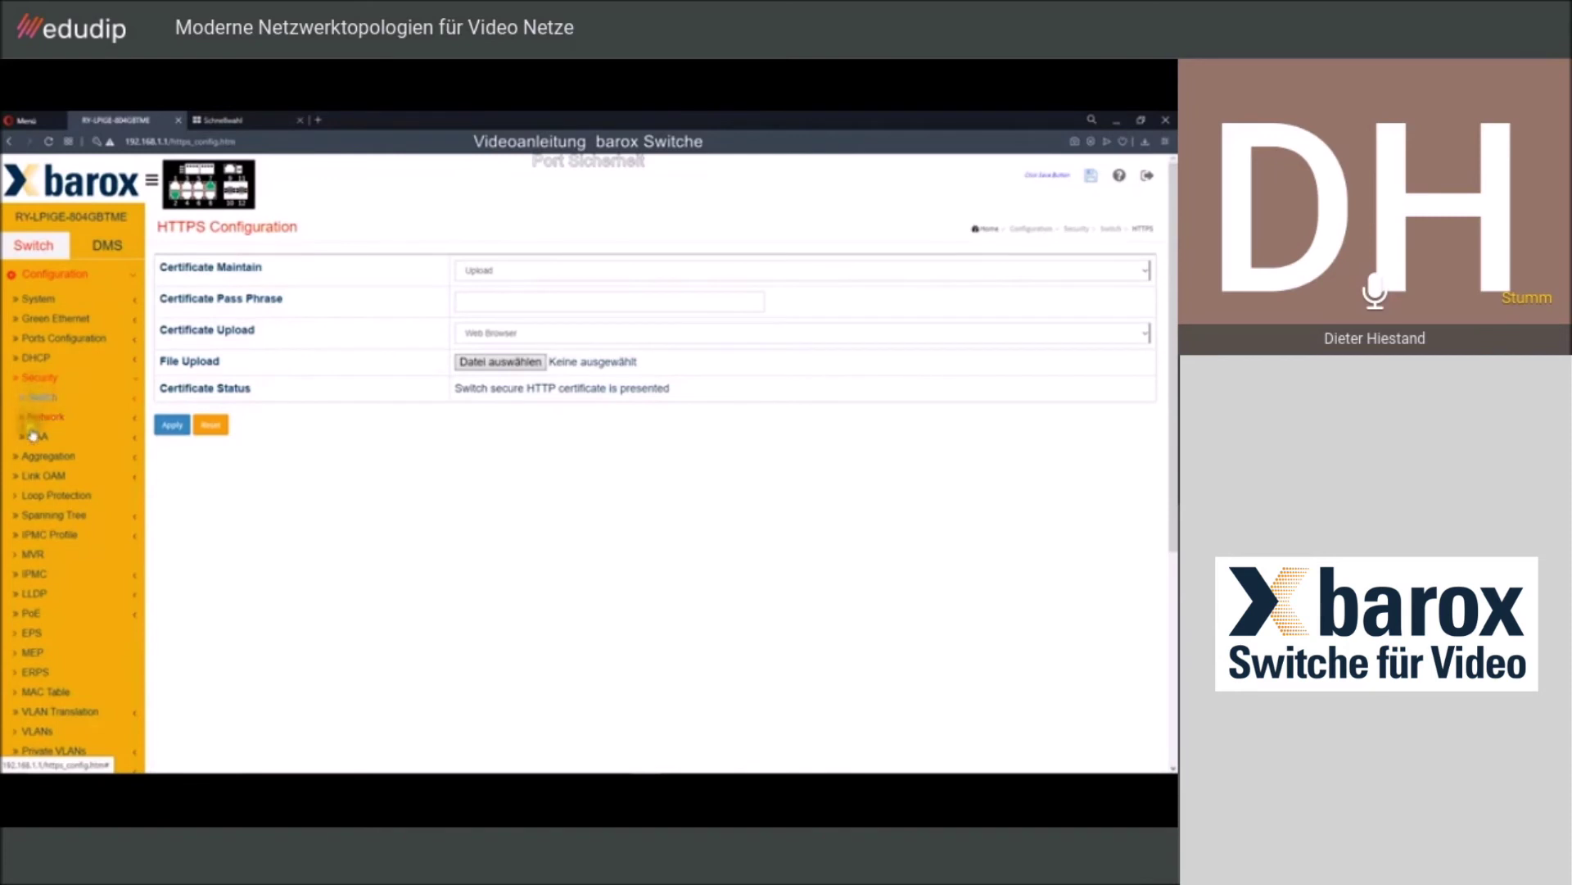
pyautogui.click(54, 424)
pyautogui.click(42, 422)
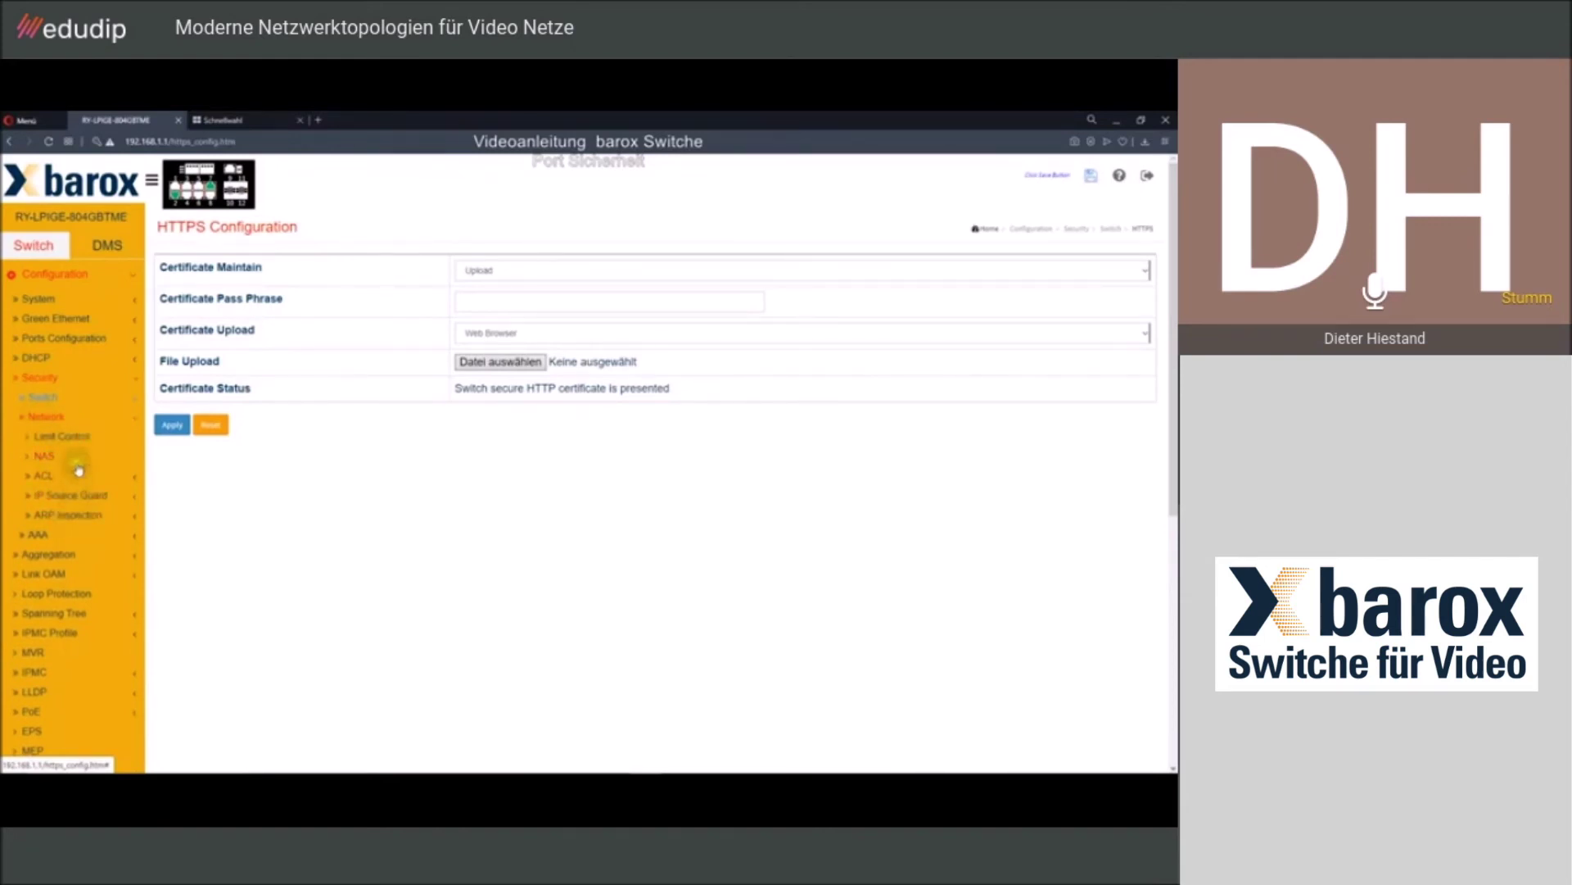
pyautogui.click(67, 440)
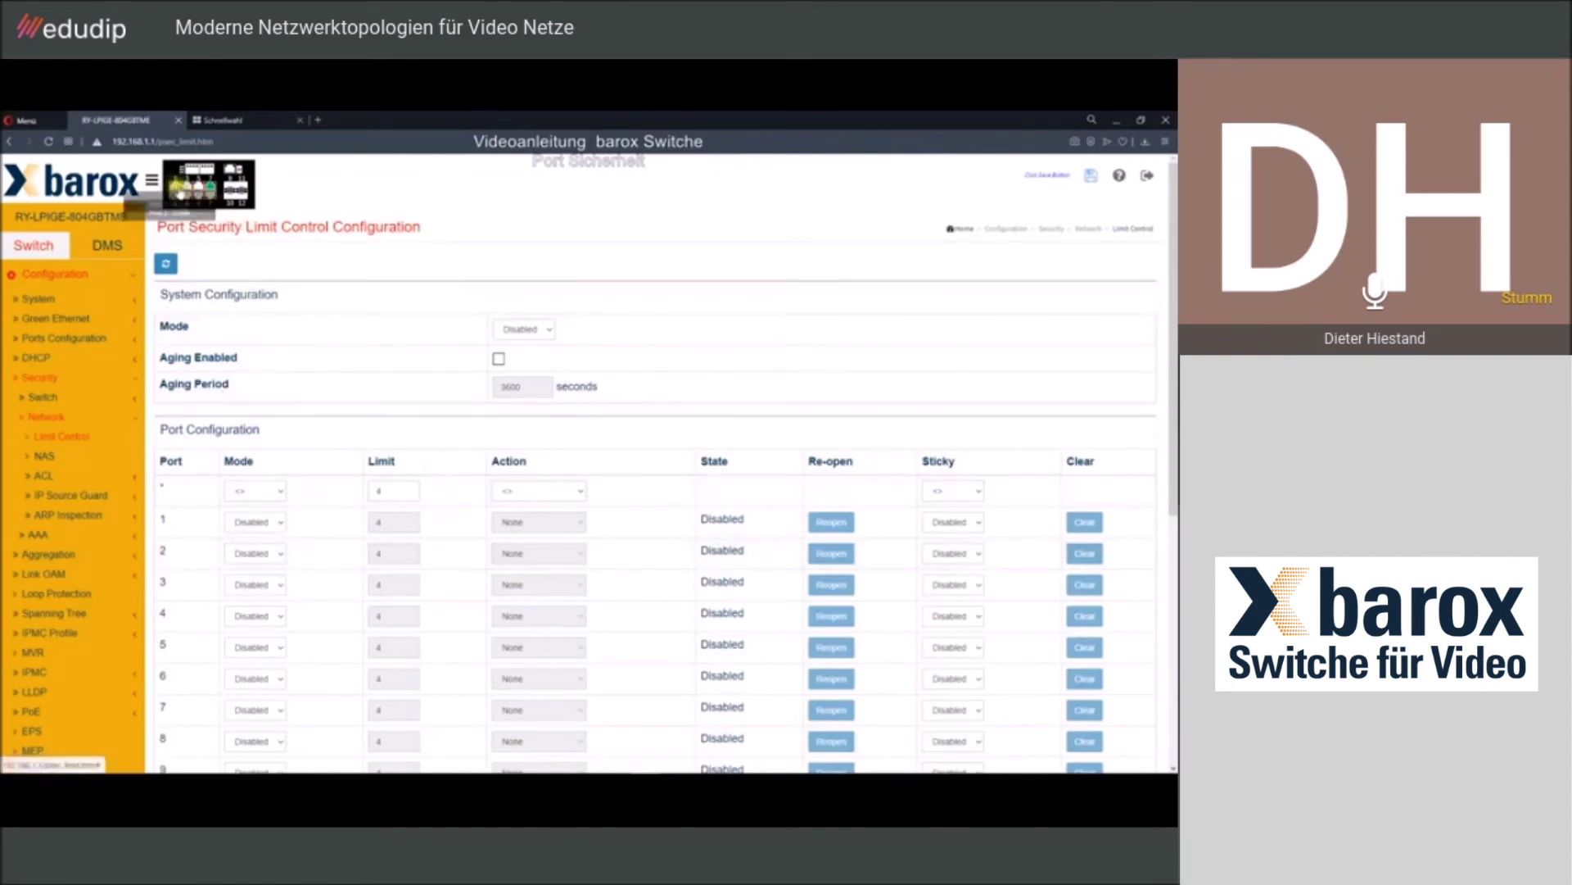
# Enable port security limit control for port 2 and select its limit value
pyautogui.click(252, 554)
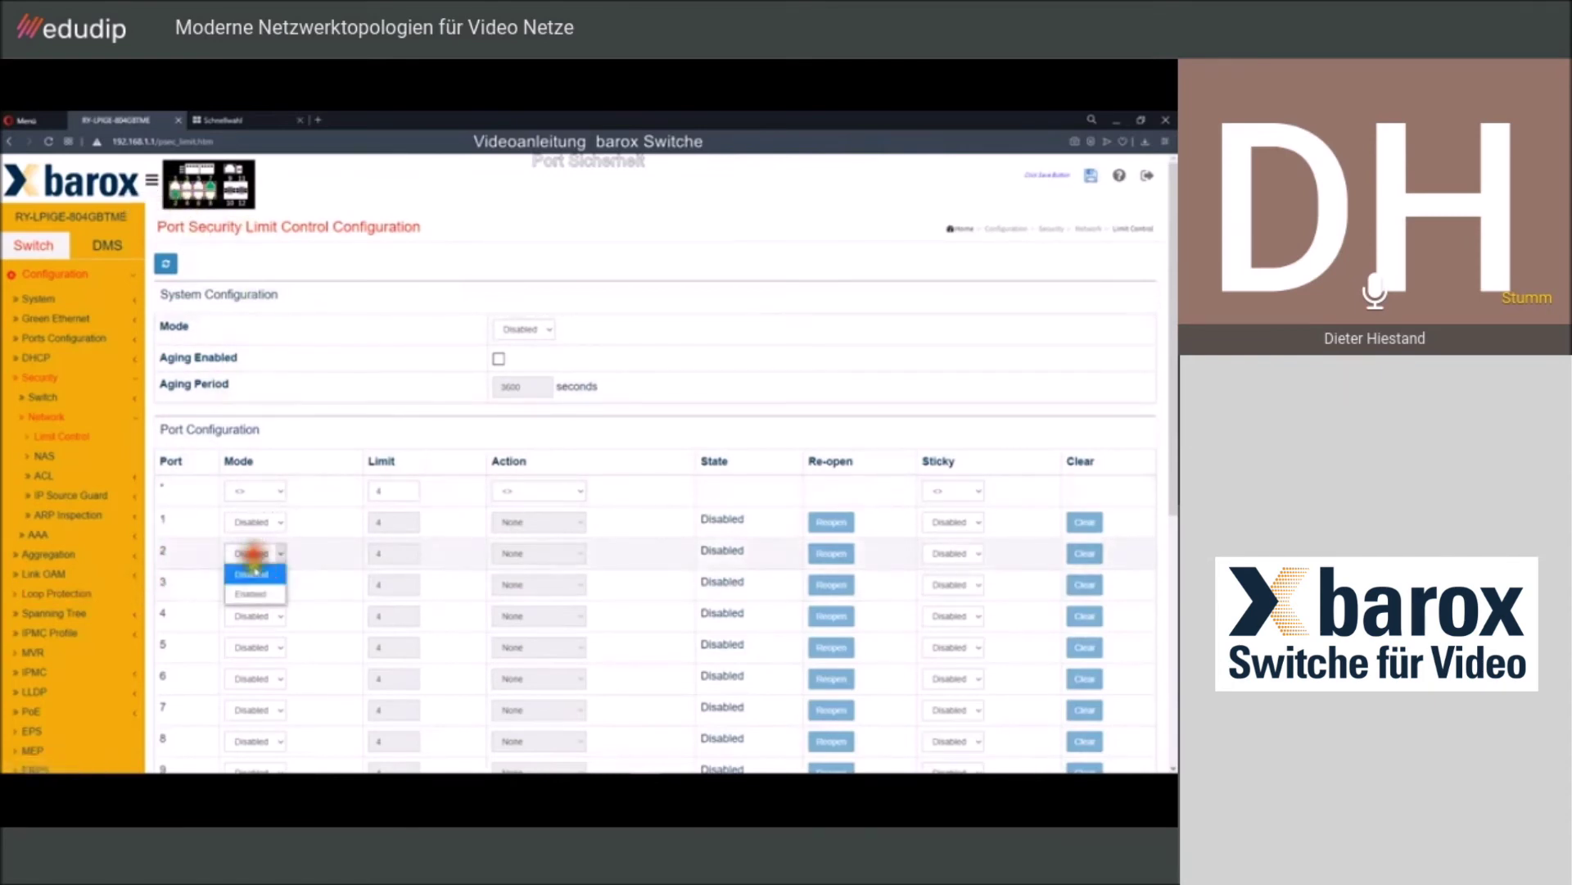
pyautogui.click(246, 585)
pyautogui.doubleClick(384, 555)
pyautogui.doubleClick(381, 554)
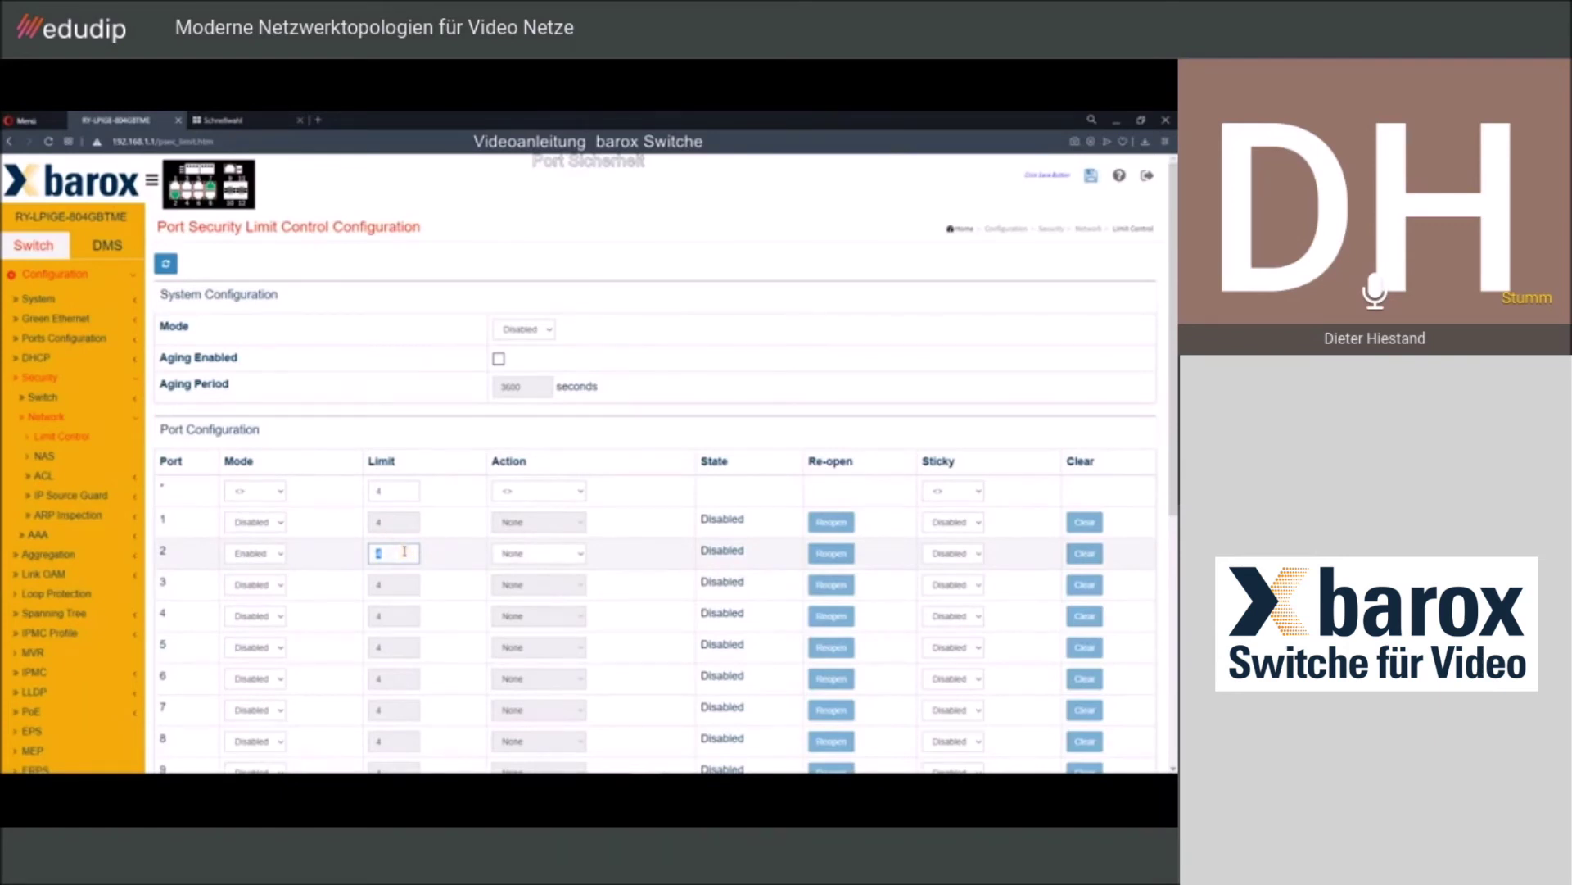
# Examine the available violation actions and the limit field for port 2 without choosing a different action
pyautogui.click(512, 553)
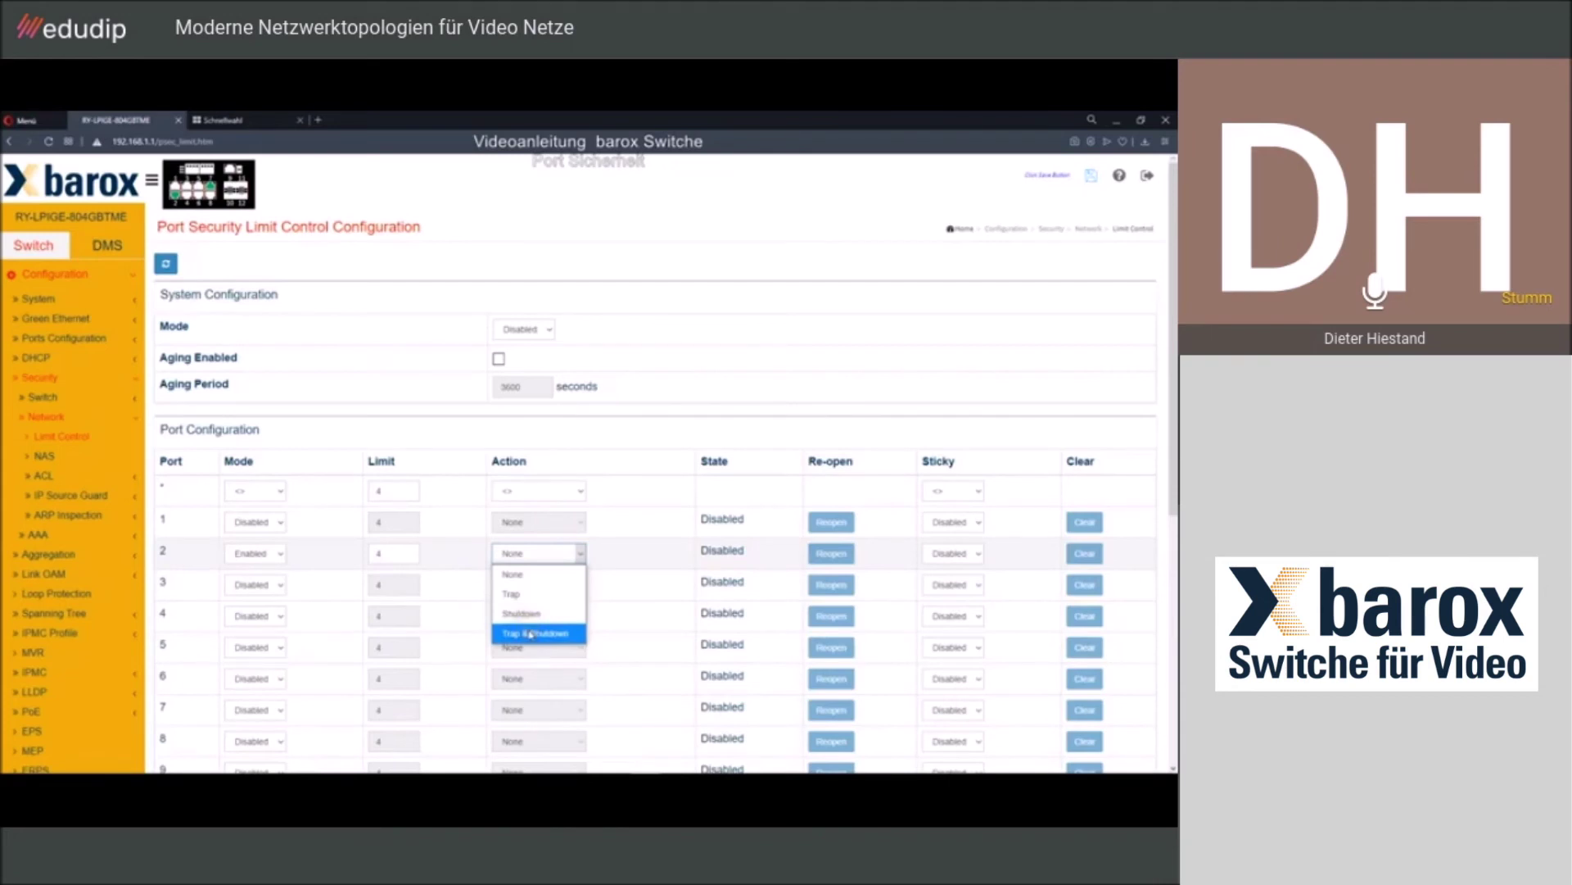
pyautogui.click(523, 557)
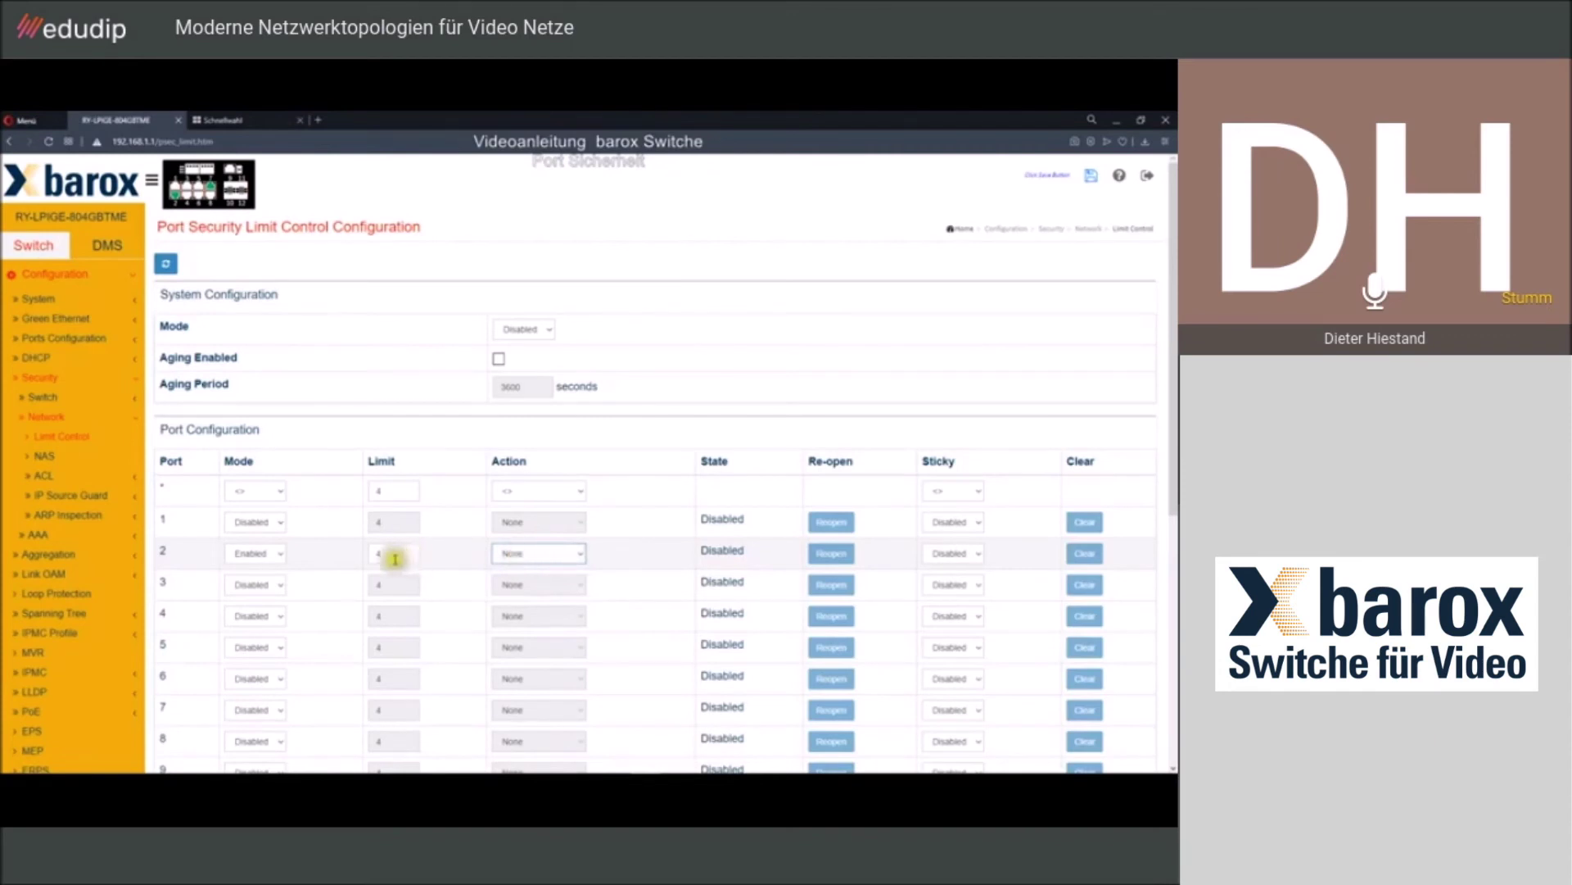
pyautogui.moveTo(398, 557); pyautogui.dragTo(373, 554)
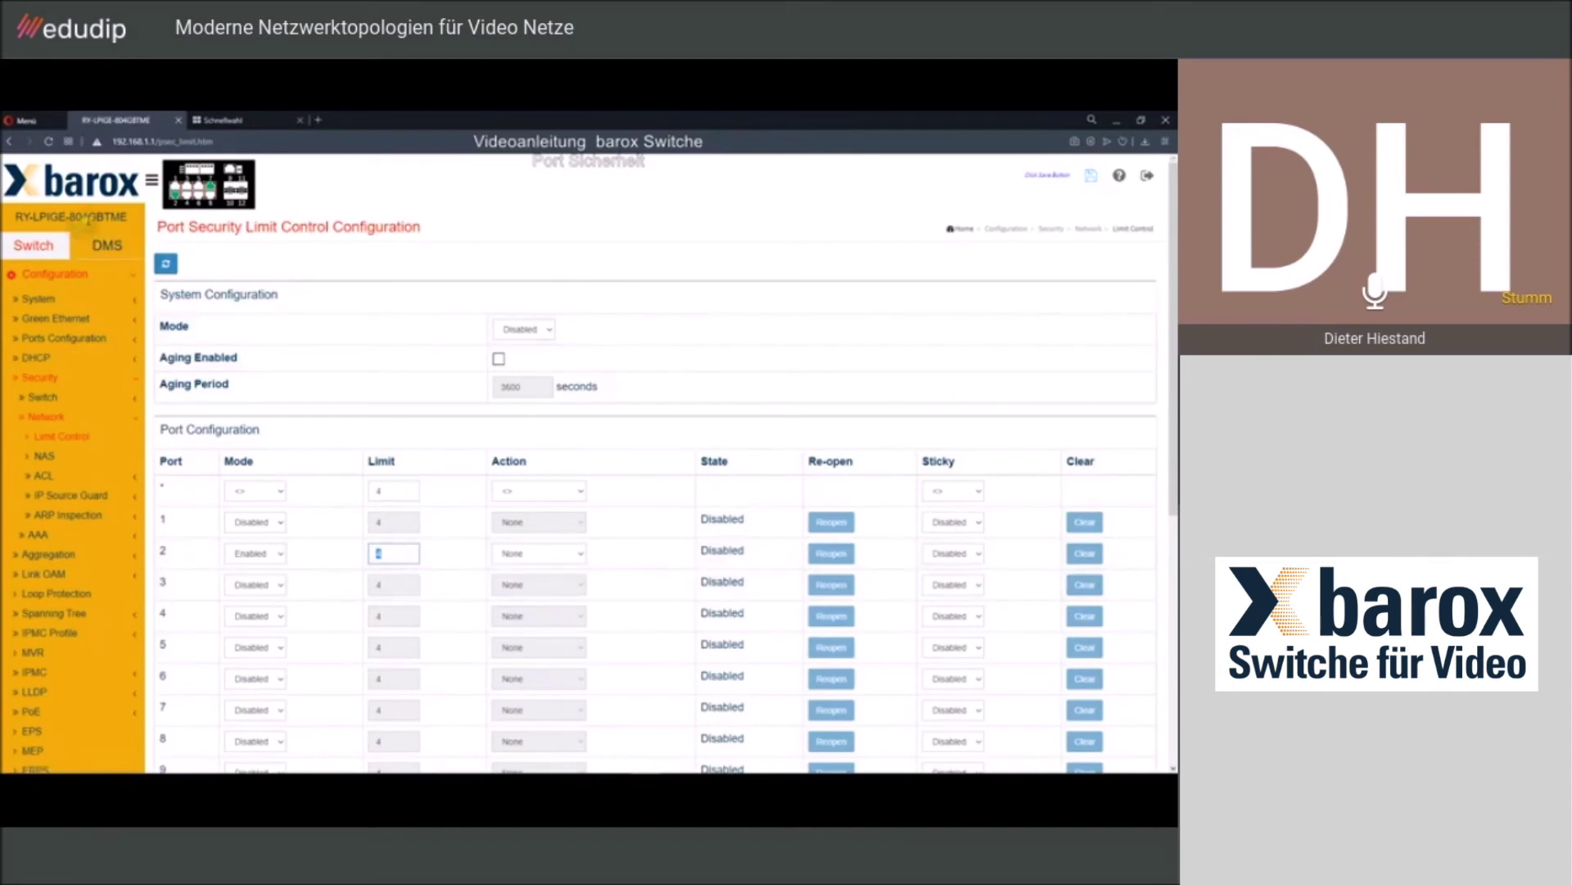
pyautogui.click(402, 602)
pyautogui.click(514, 554)
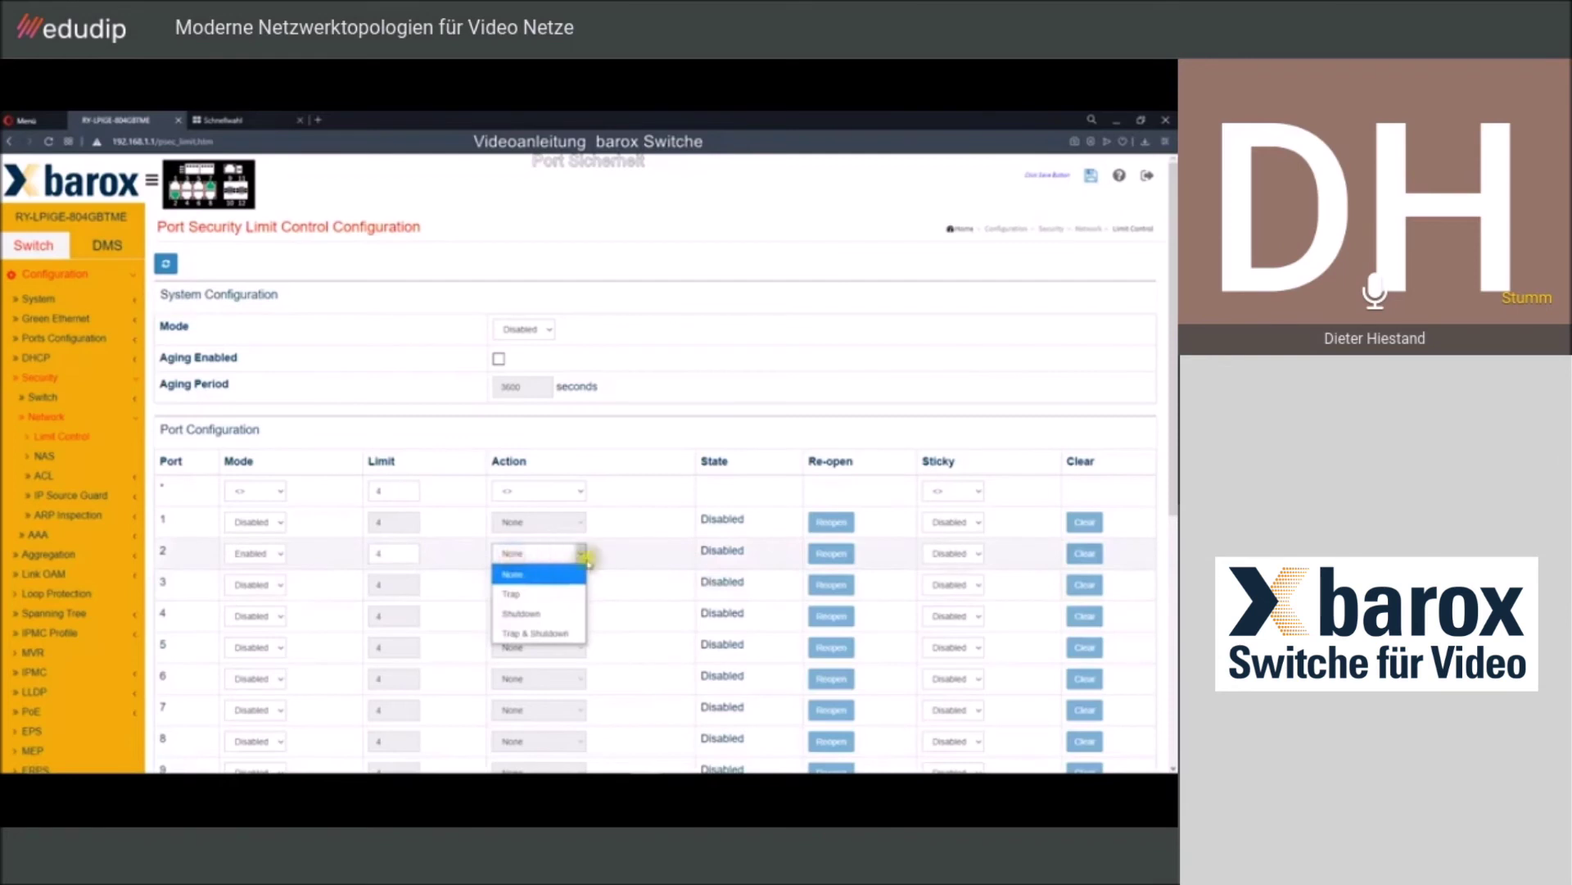
pyautogui.click(626, 561)
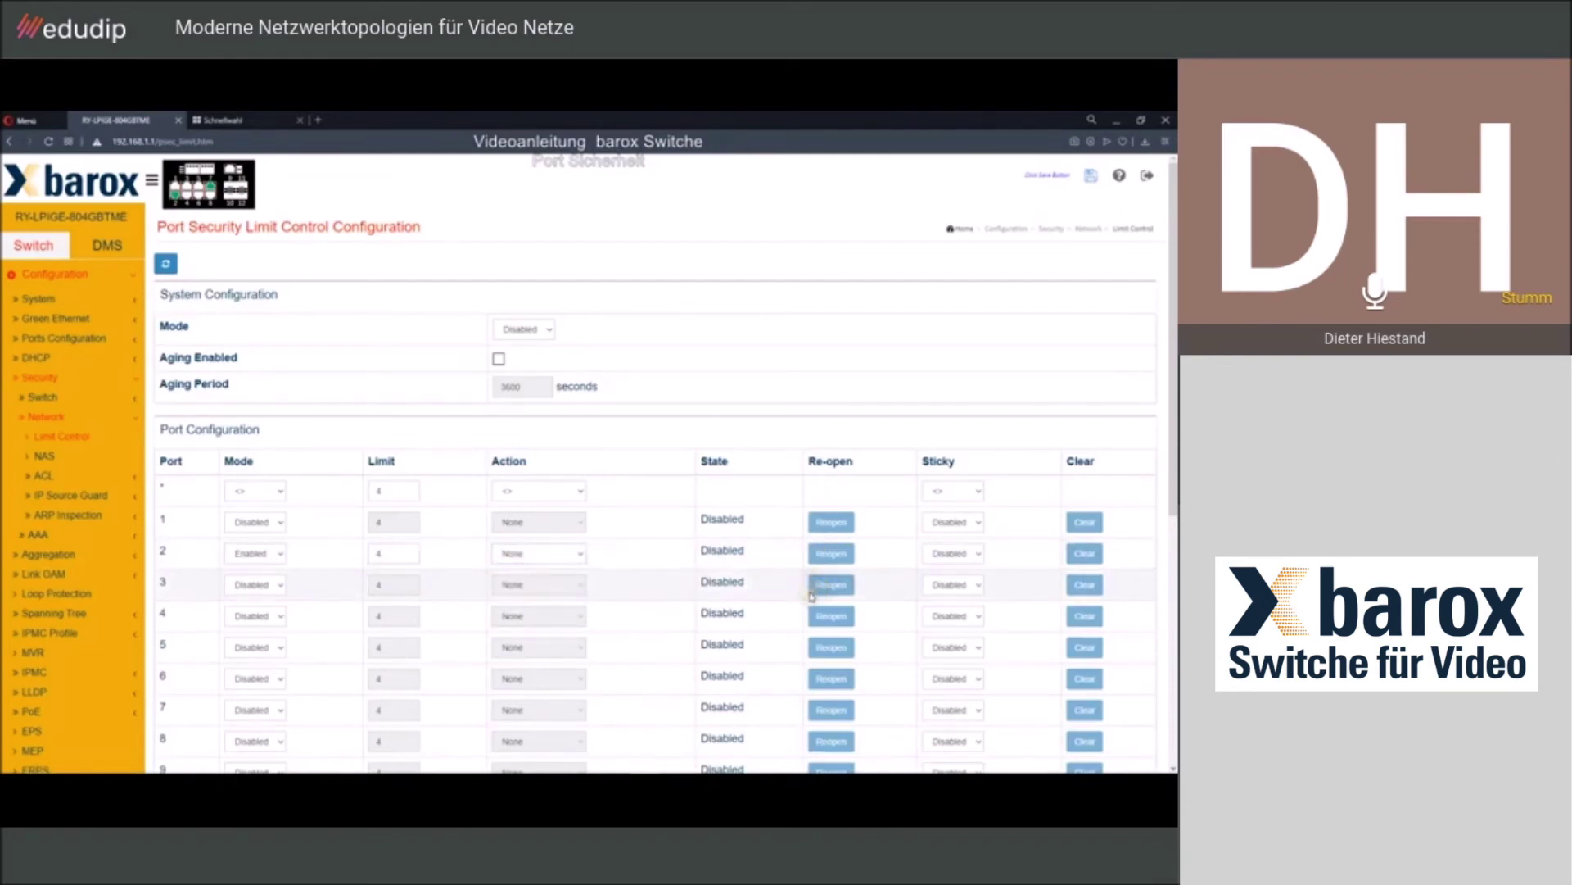
# Try the Reopen and Clear functions for port 2 and set its Sticky option to Enabled
pyautogui.click(826, 554)
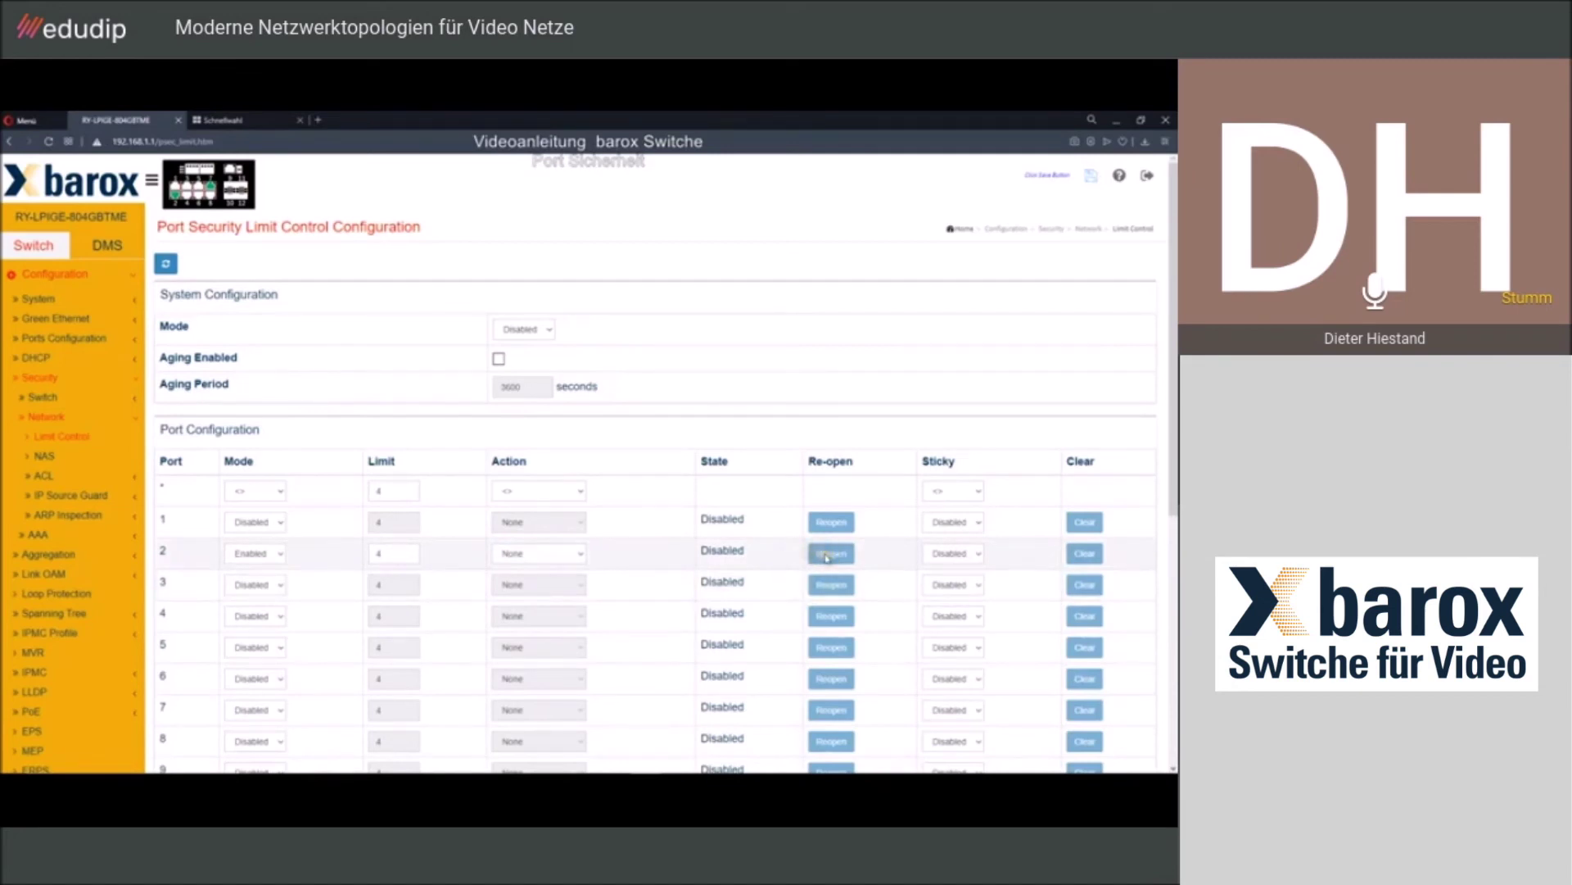
pyautogui.click(827, 554)
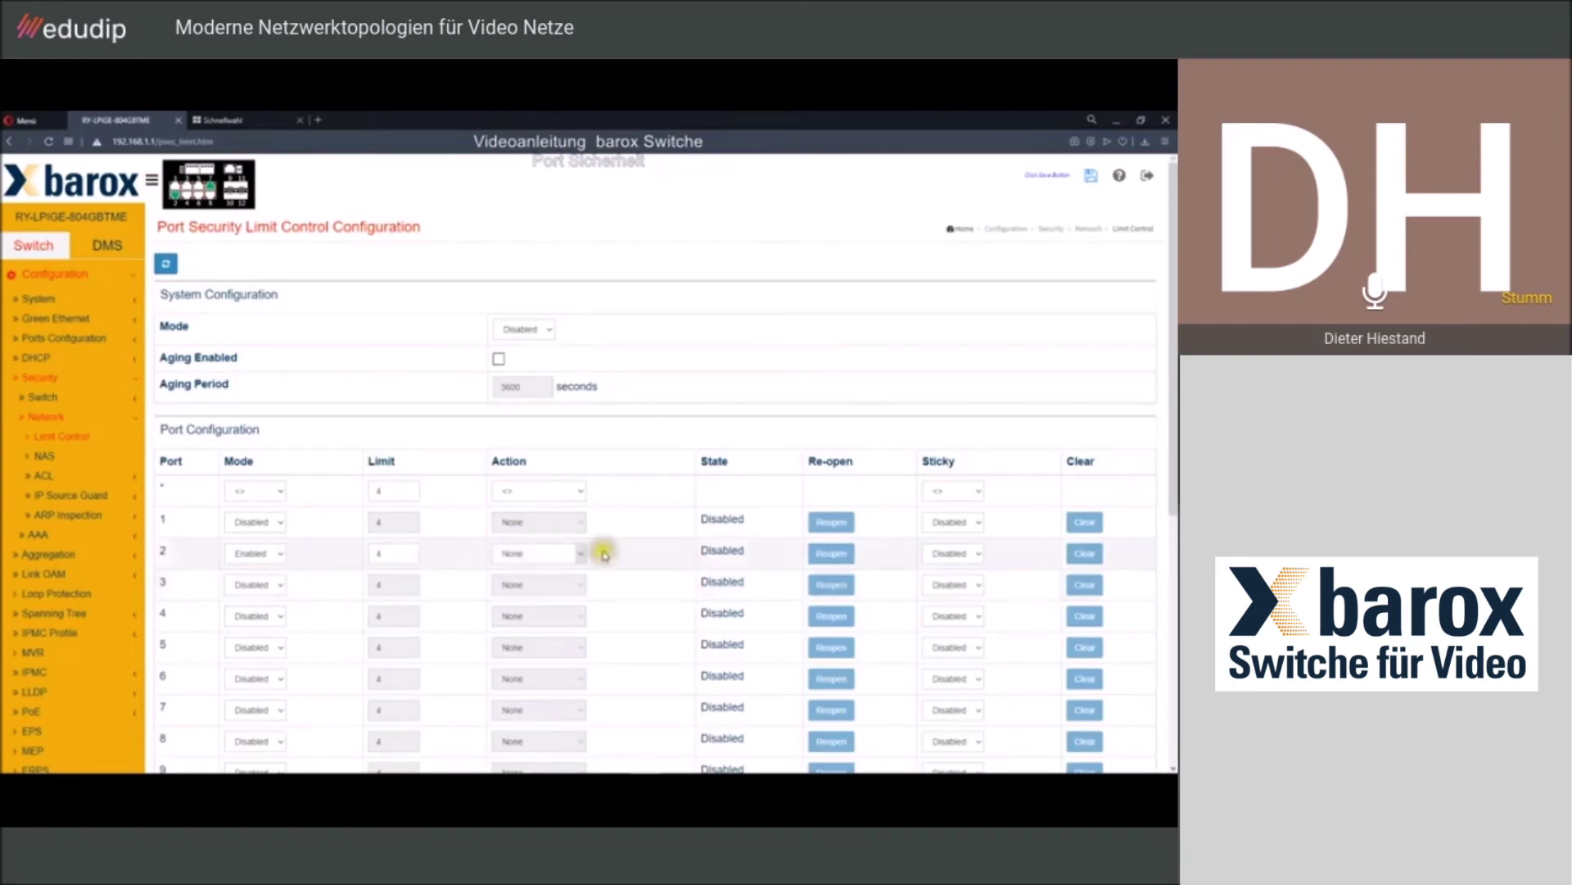
pyautogui.click(979, 554)
pyautogui.click(950, 594)
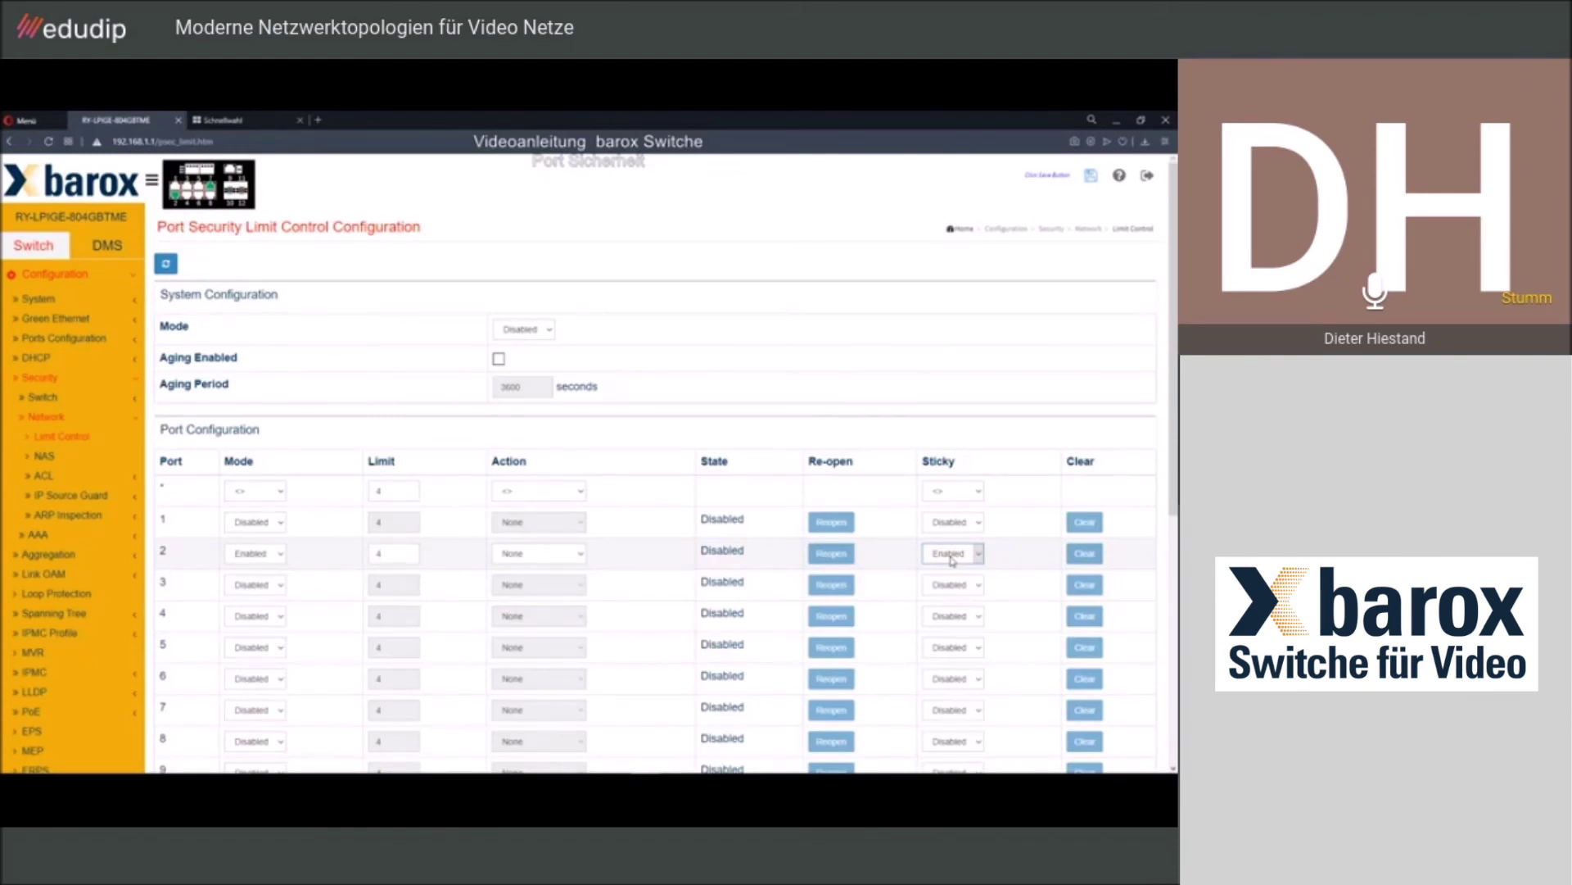
pyautogui.click(1083, 555)
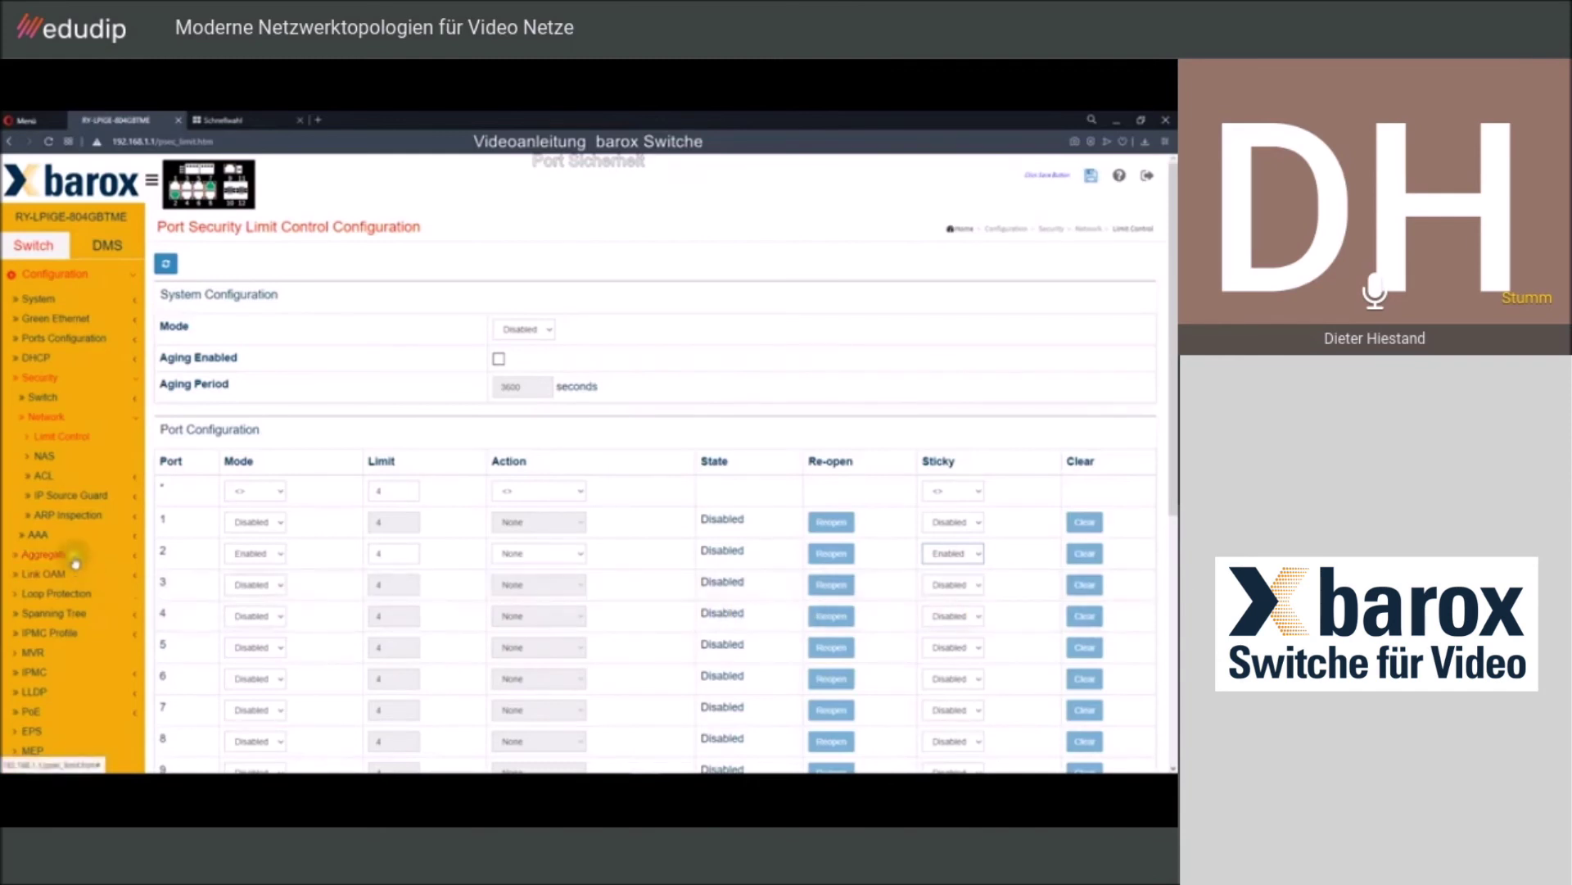
# View the static and dynamic ARP inspection tables in the network security settings
pyautogui.click(43, 516)
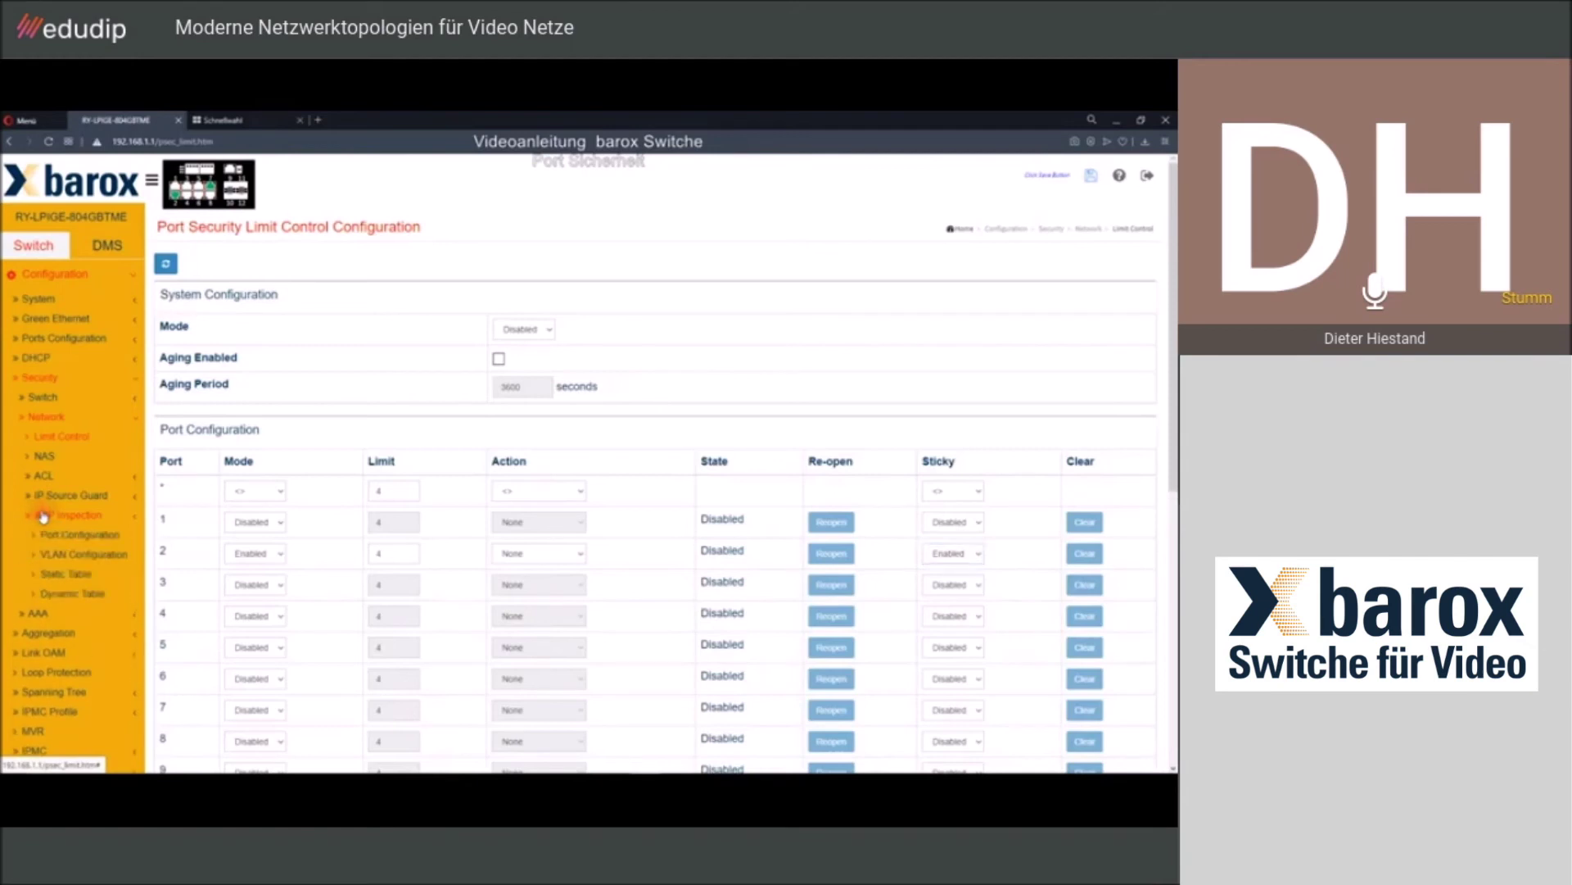
pyautogui.click(60, 577)
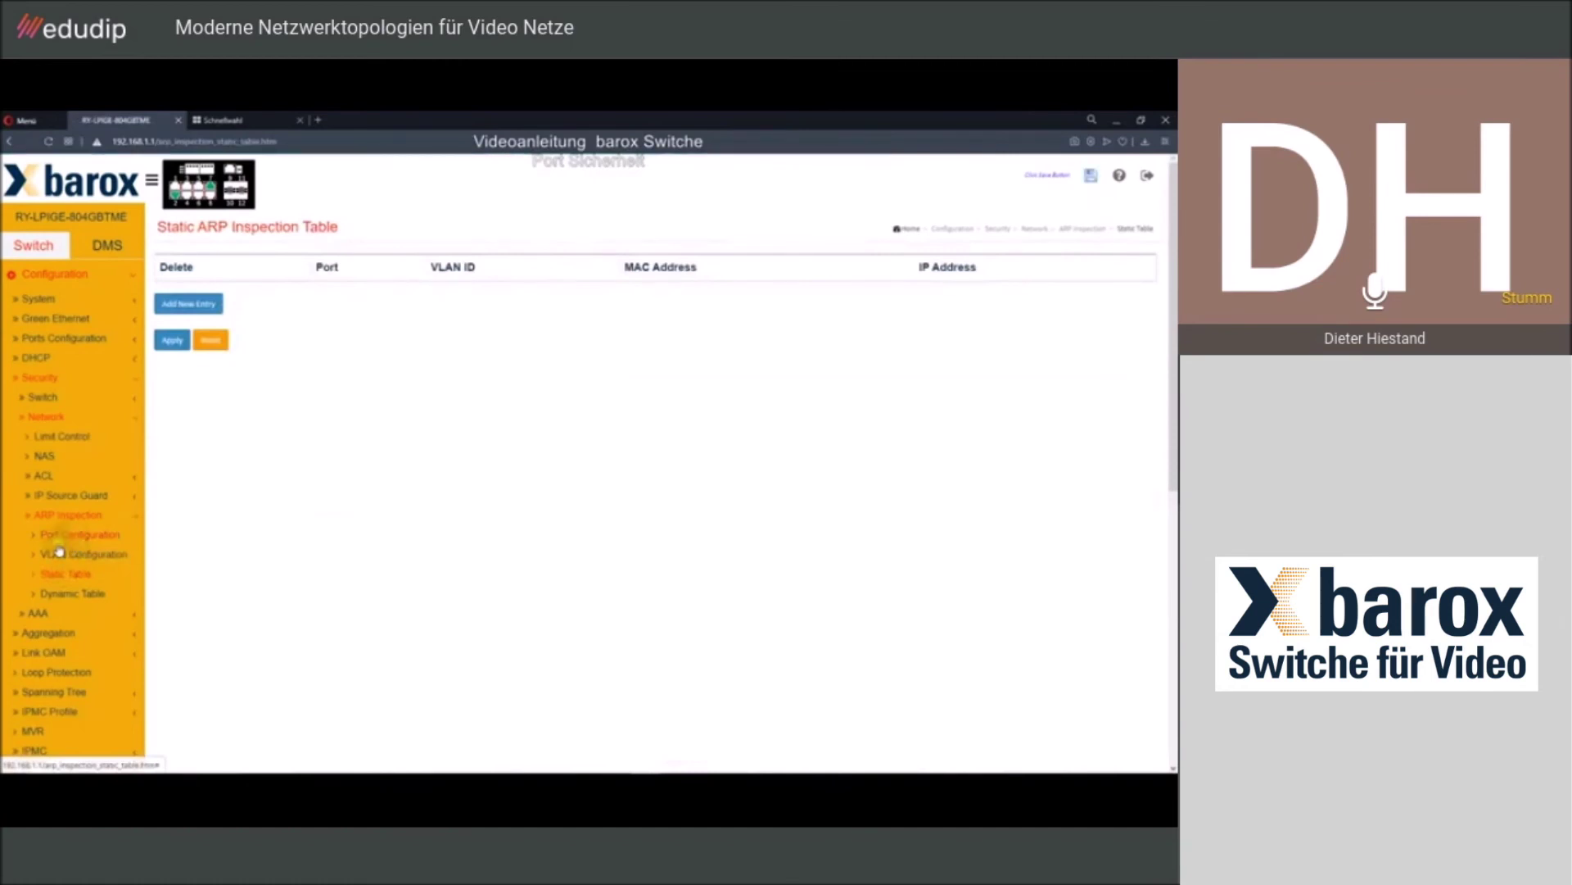
pyautogui.click(62, 591)
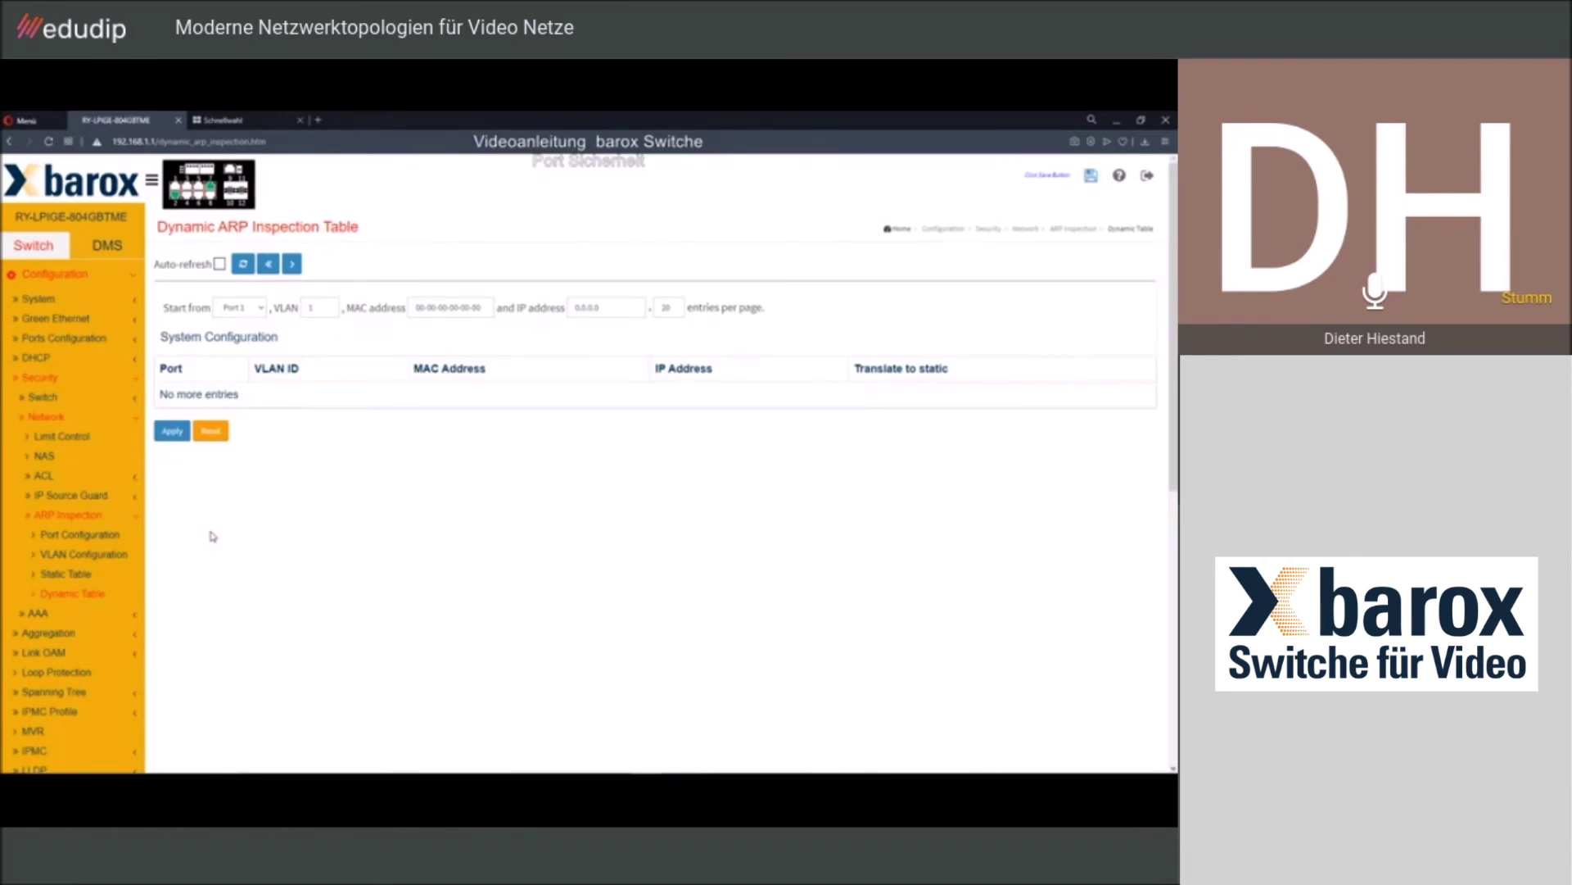
# Open the IP Source Guard configuration and examine port 1's mode and maximum dynamic clients options
pyautogui.click(82, 496)
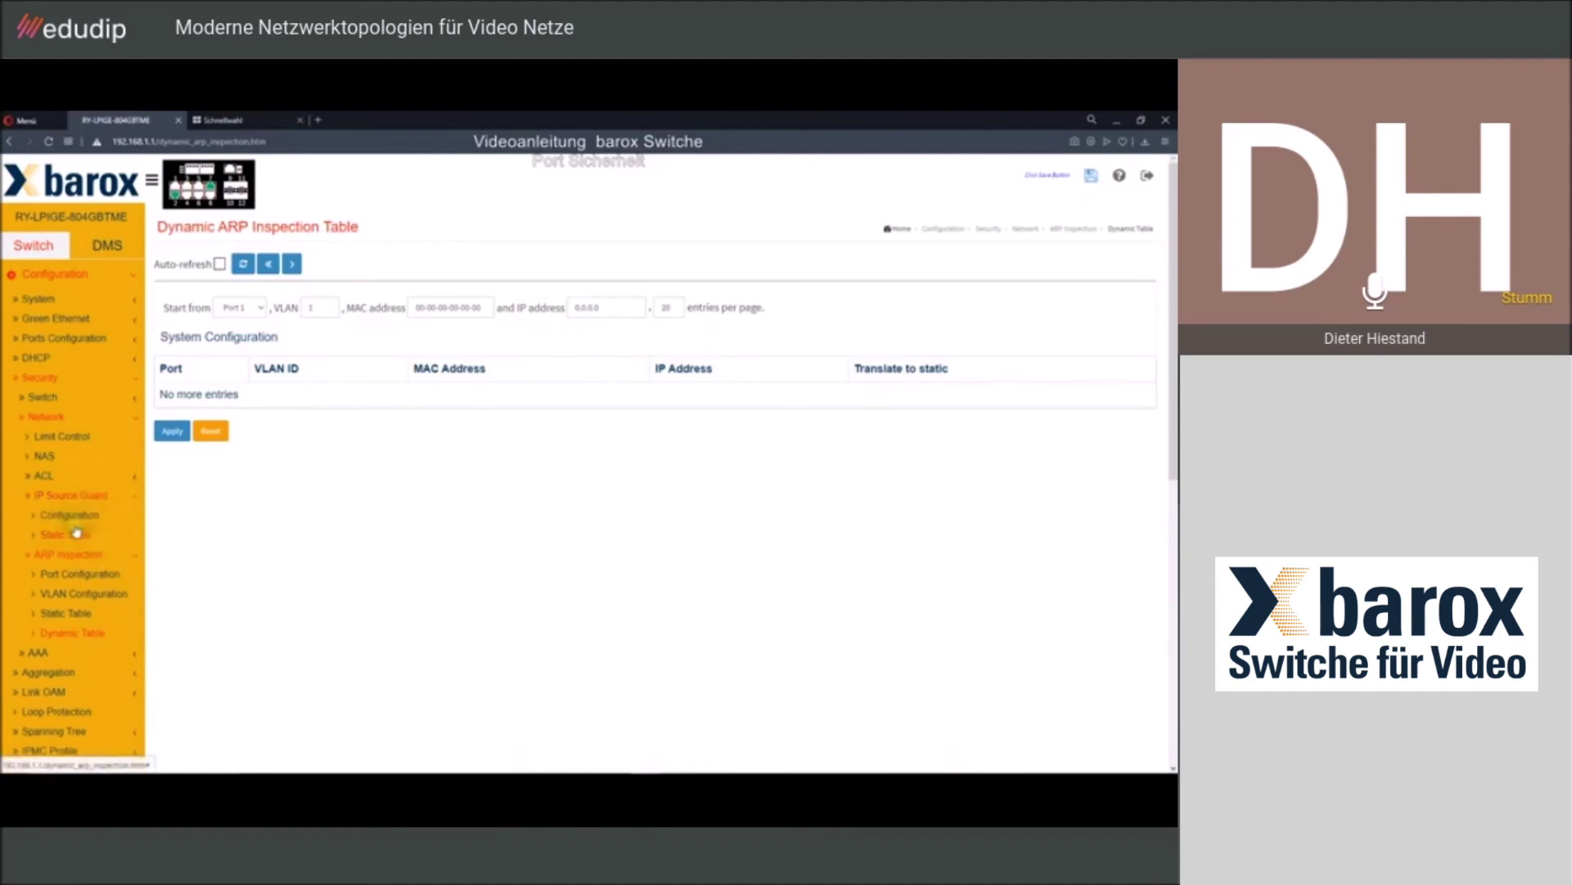
pyautogui.click(70, 516)
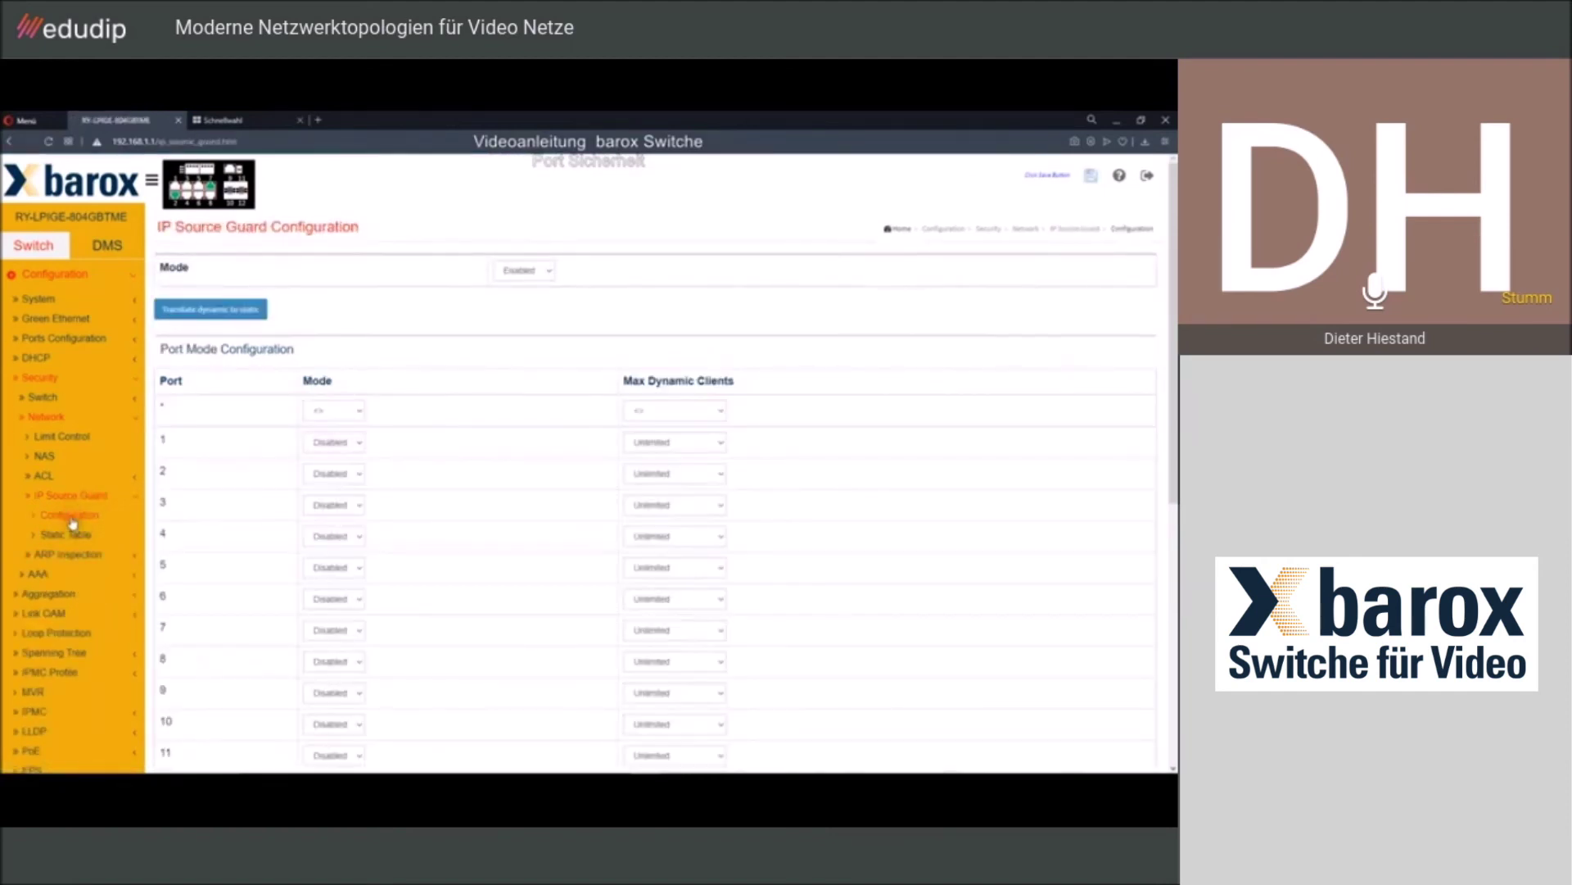
pyautogui.click(321, 442)
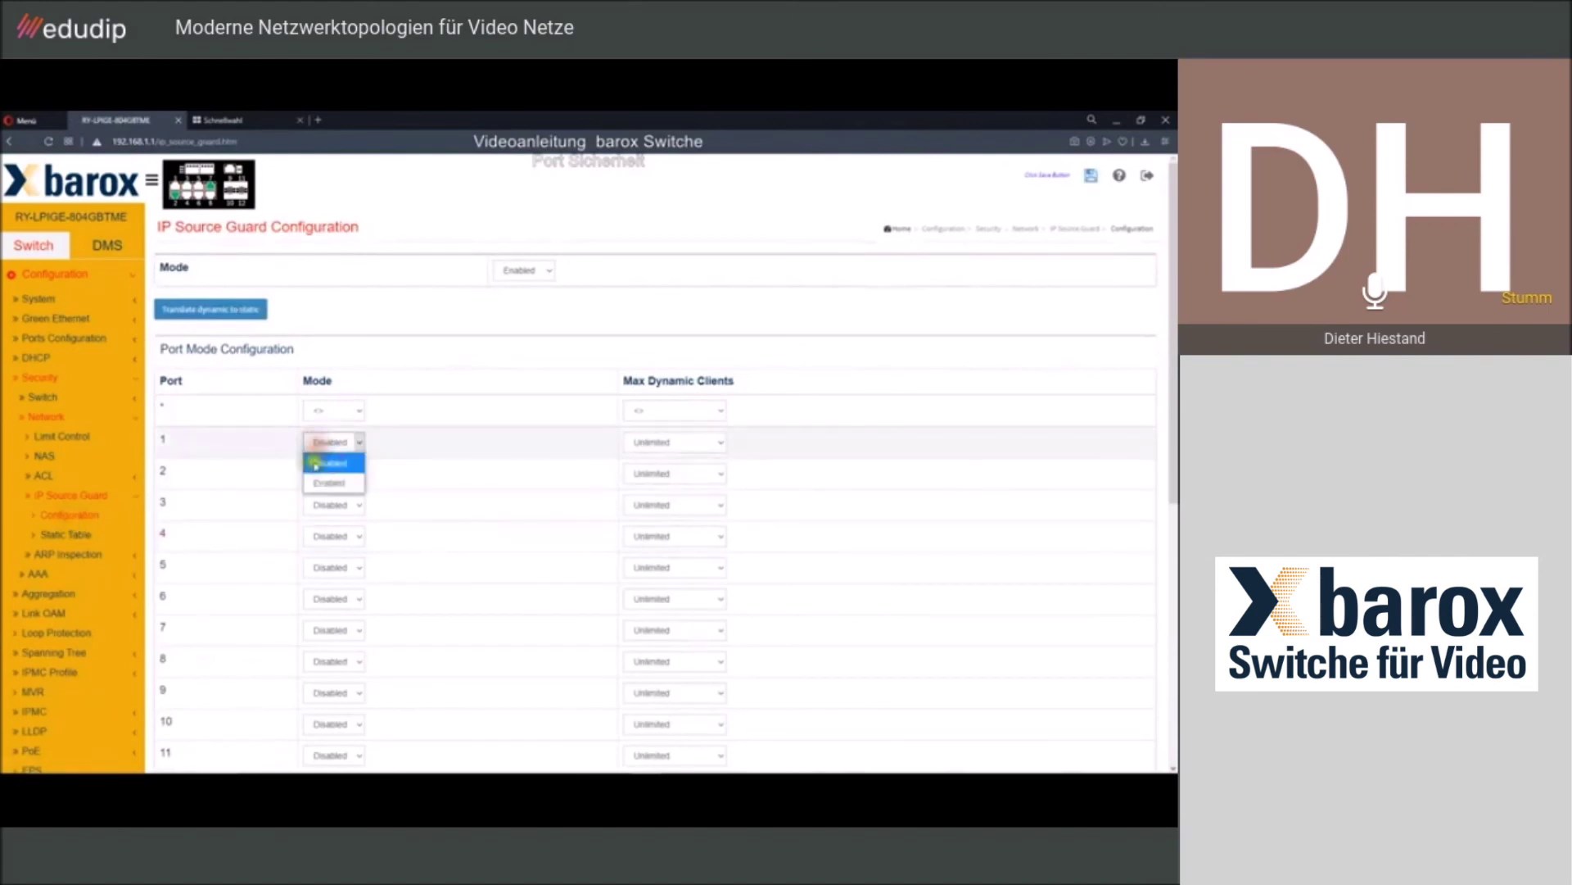
pyautogui.click(572, 459)
pyautogui.click(635, 440)
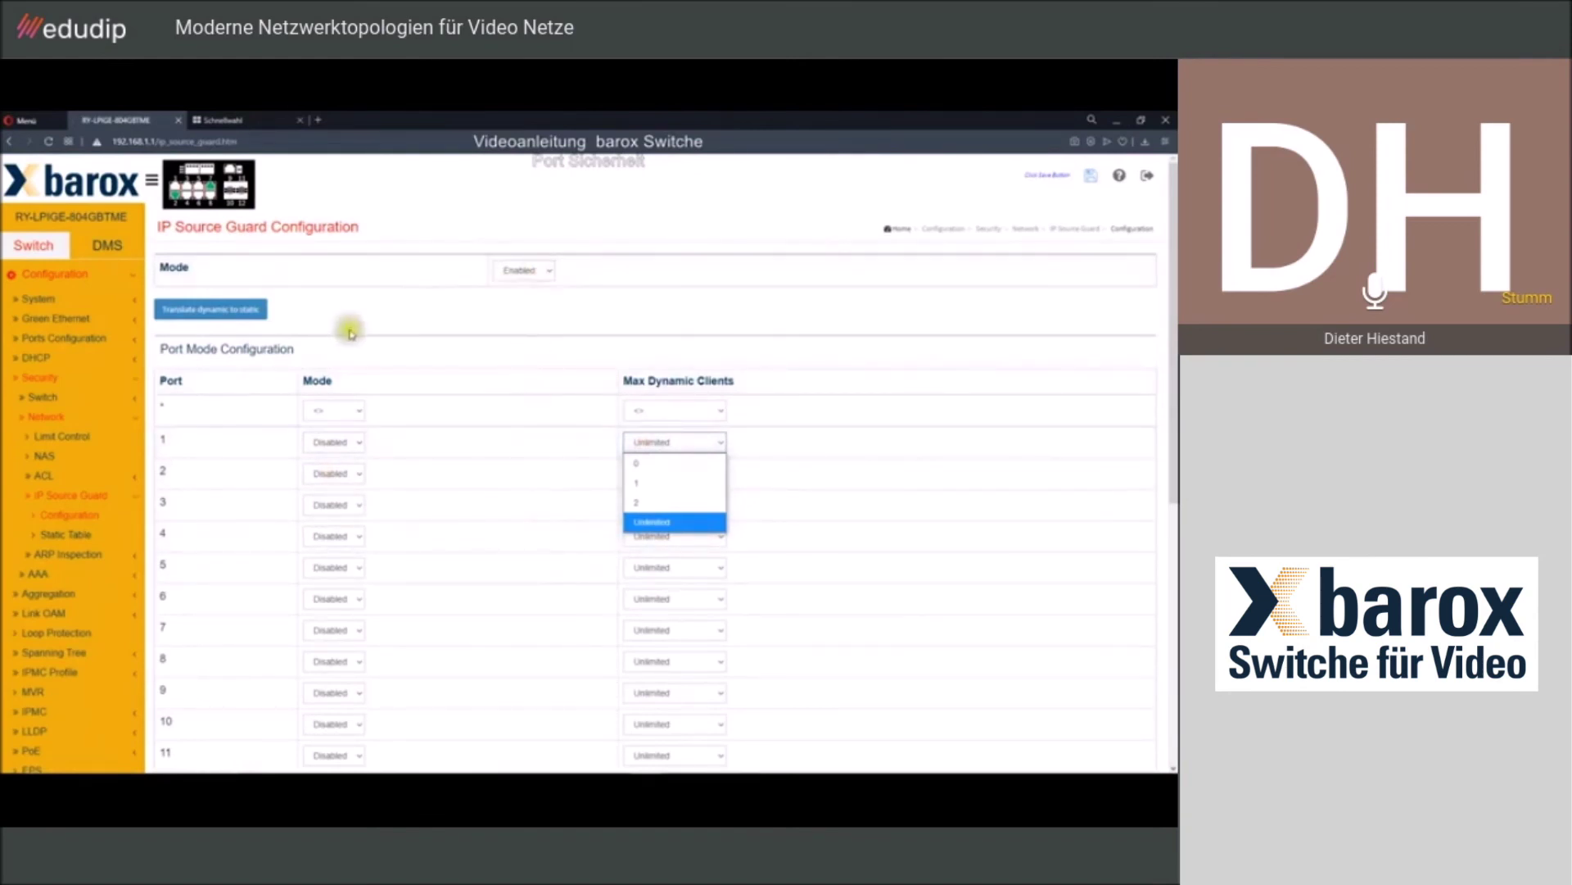
# Add a new entry to the static IP Source Guard table for port 2 with VLAN ID 10
pyautogui.click(64, 534)
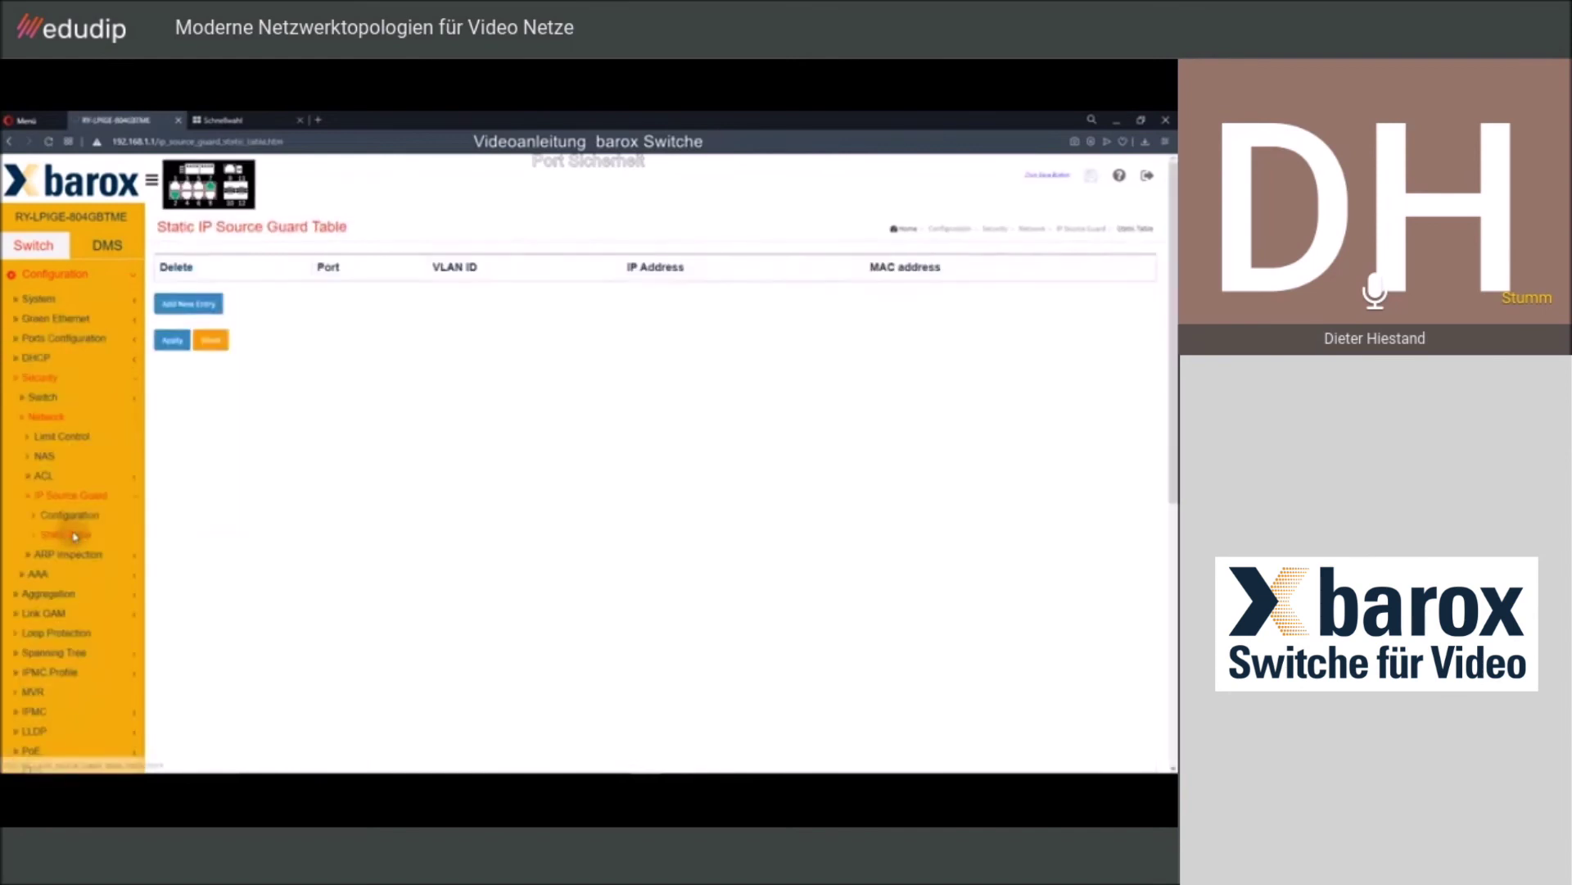
pyautogui.click(210, 304)
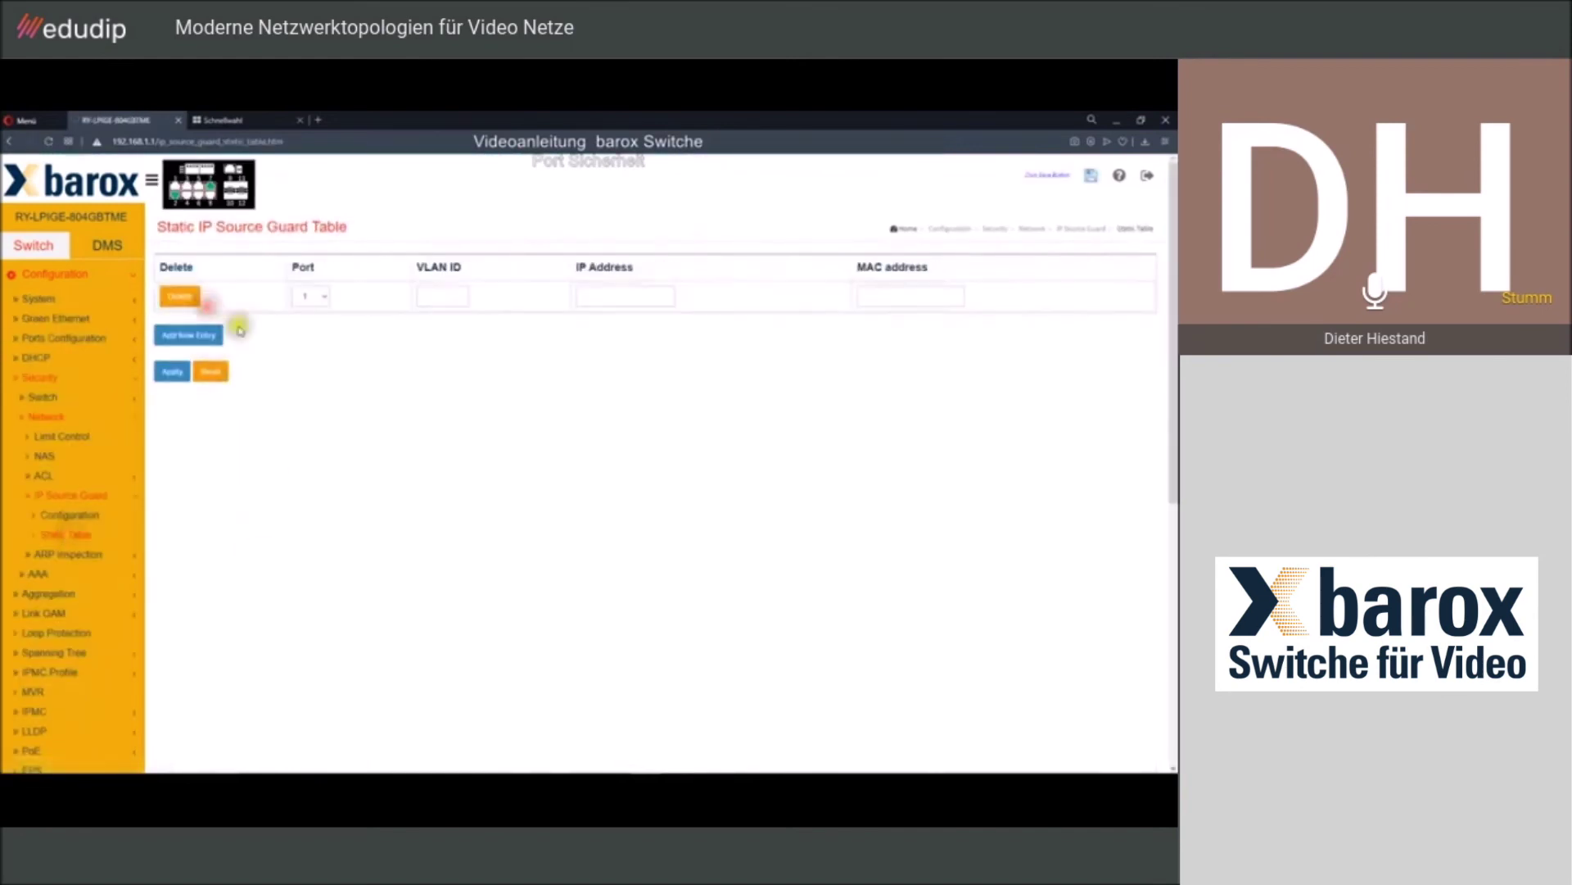
pyautogui.click(321, 296)
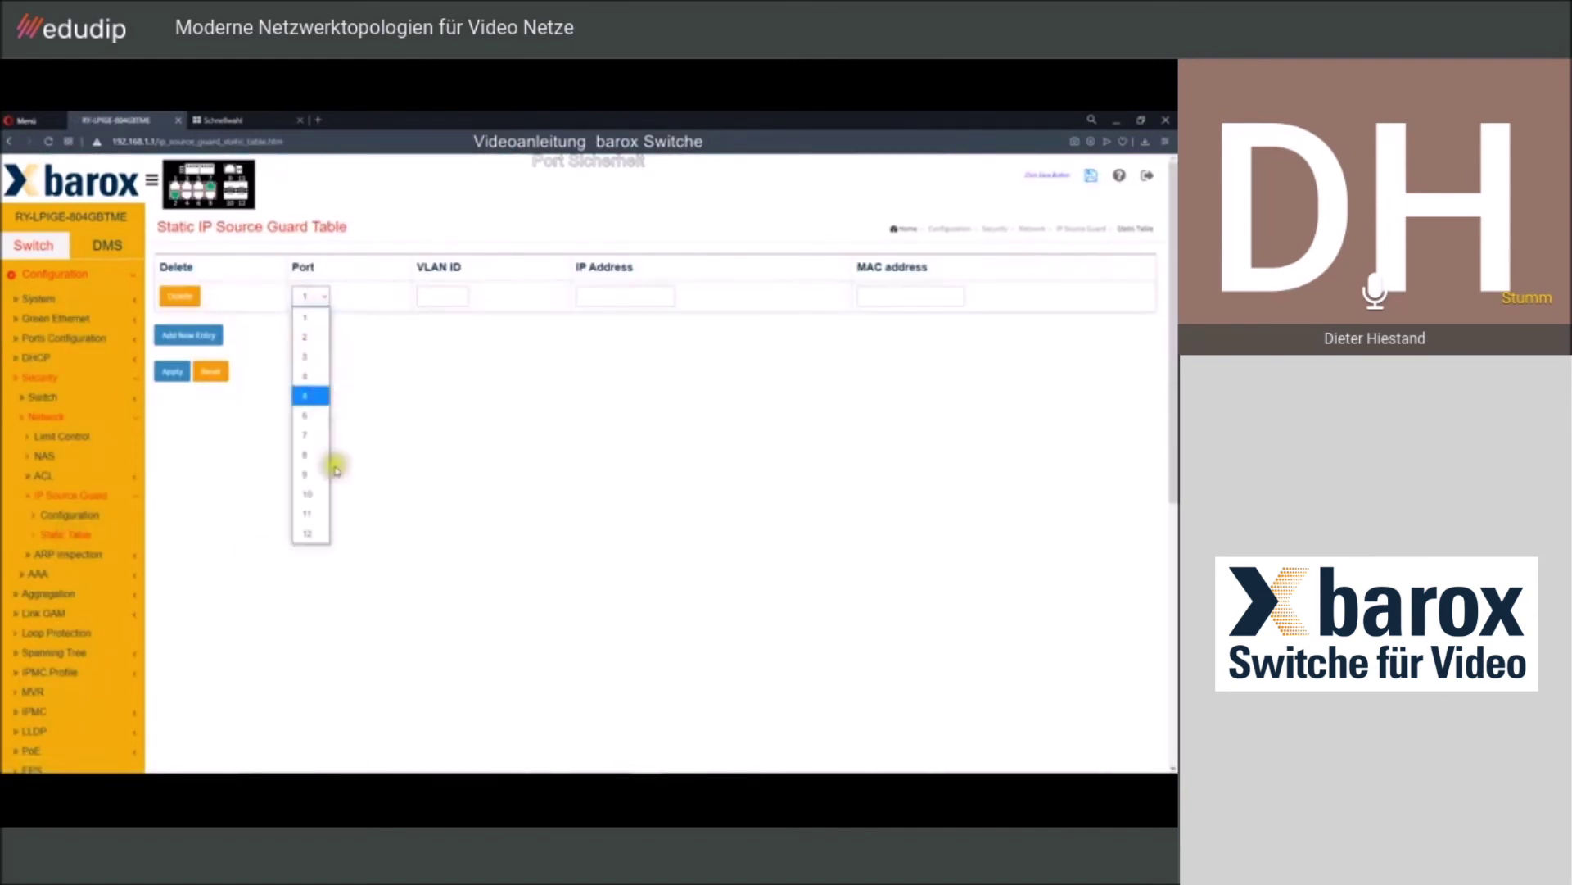
pyautogui.click(313, 338)
pyautogui.click(441, 298)
pyautogui.click(434, 323)
pyautogui.click(600, 298)
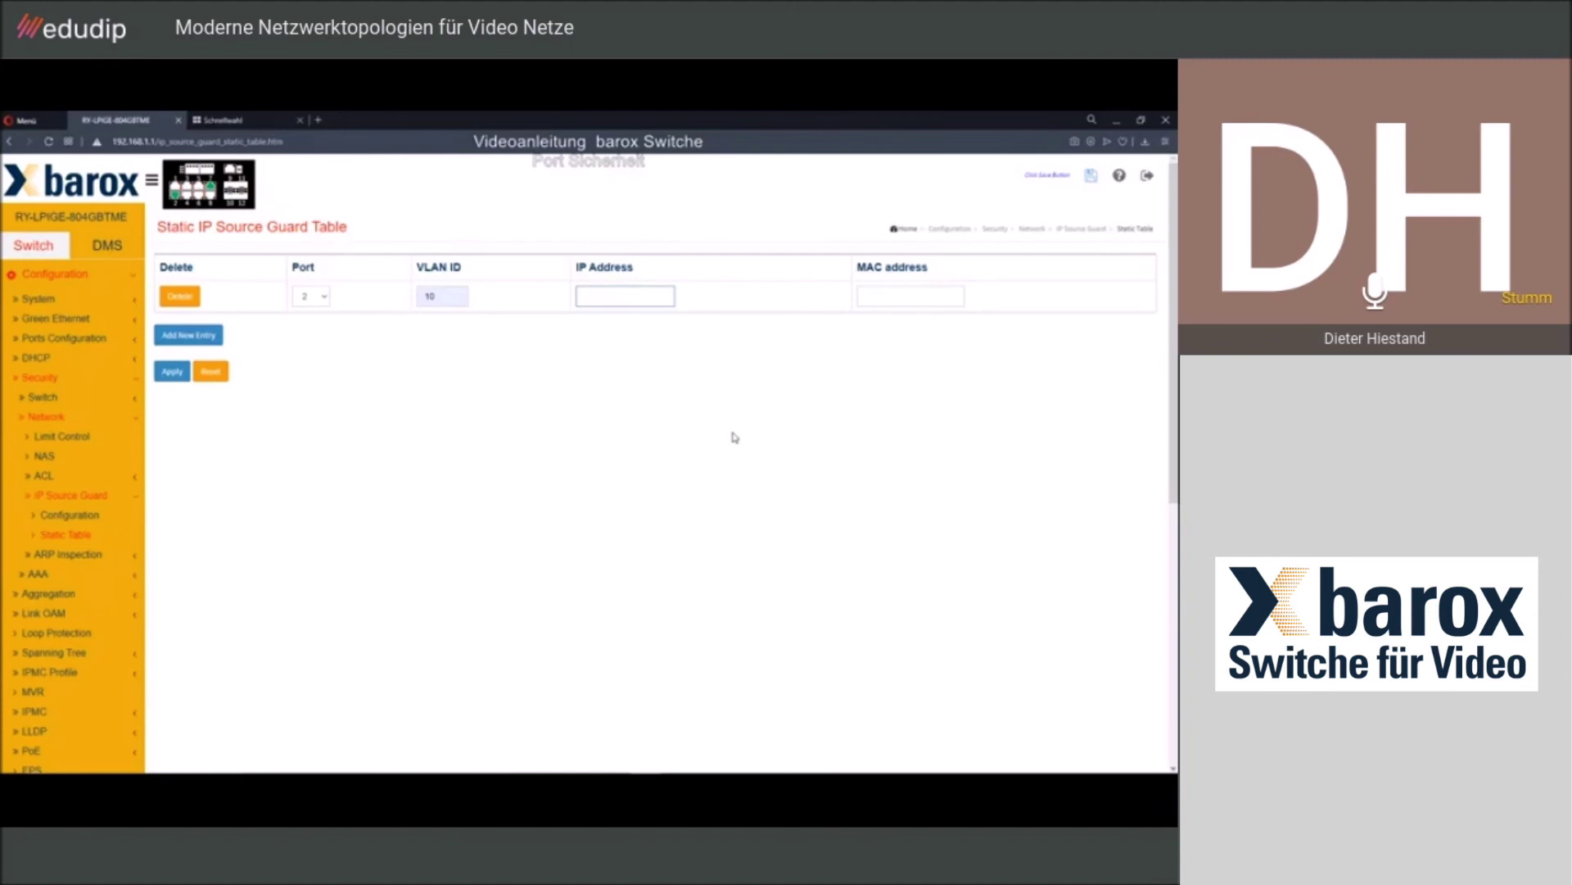
# Open the DMS topology view to examine the connected network devices
pyautogui.click(119, 258)
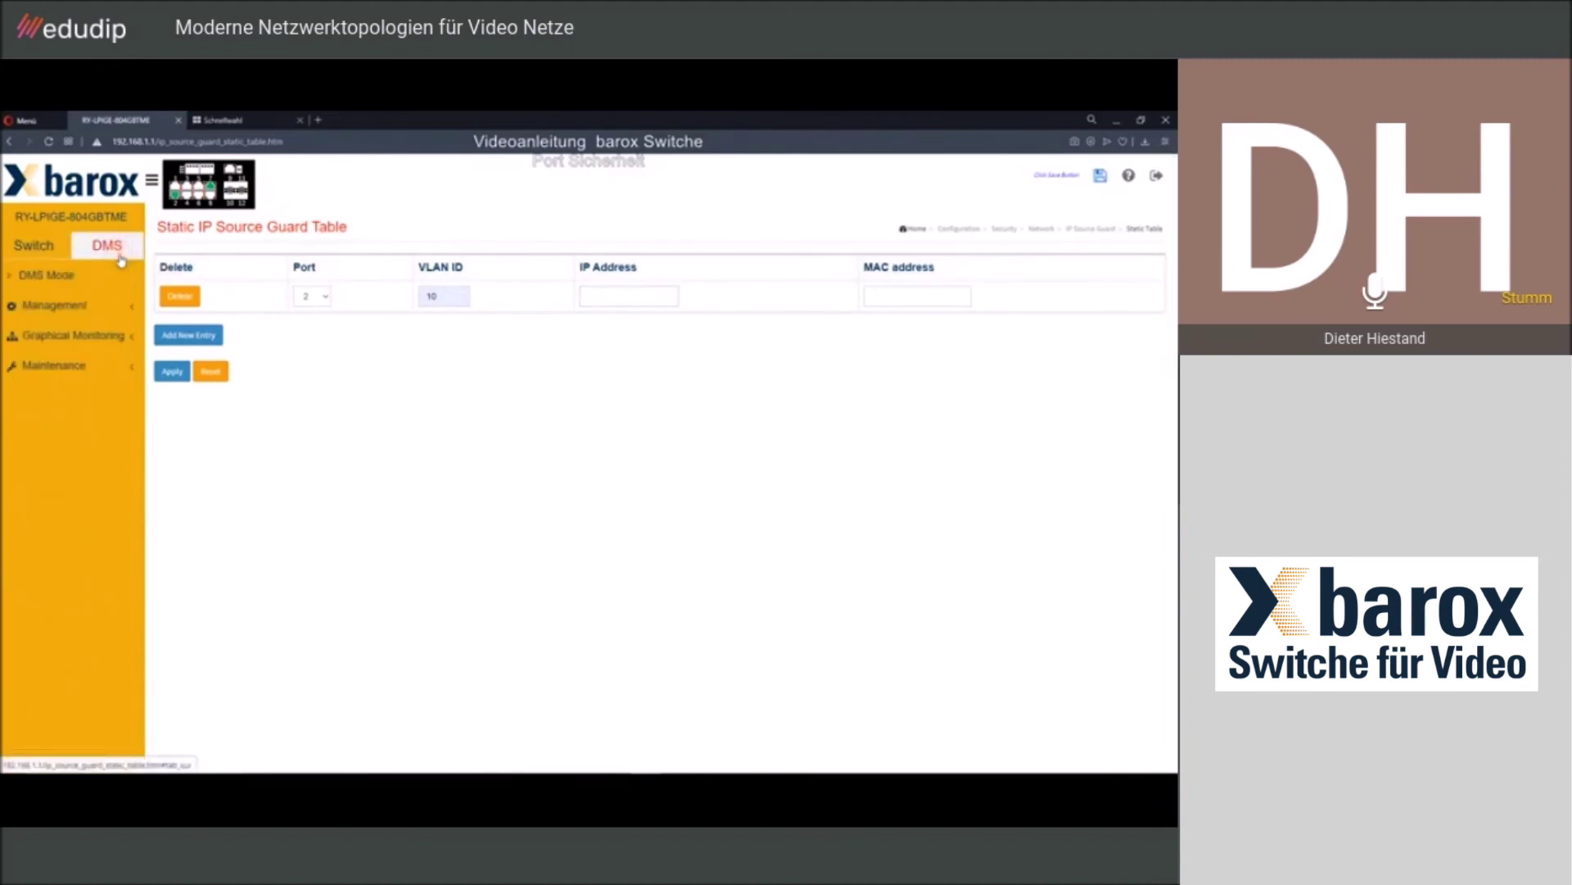
pyautogui.click(45, 337)
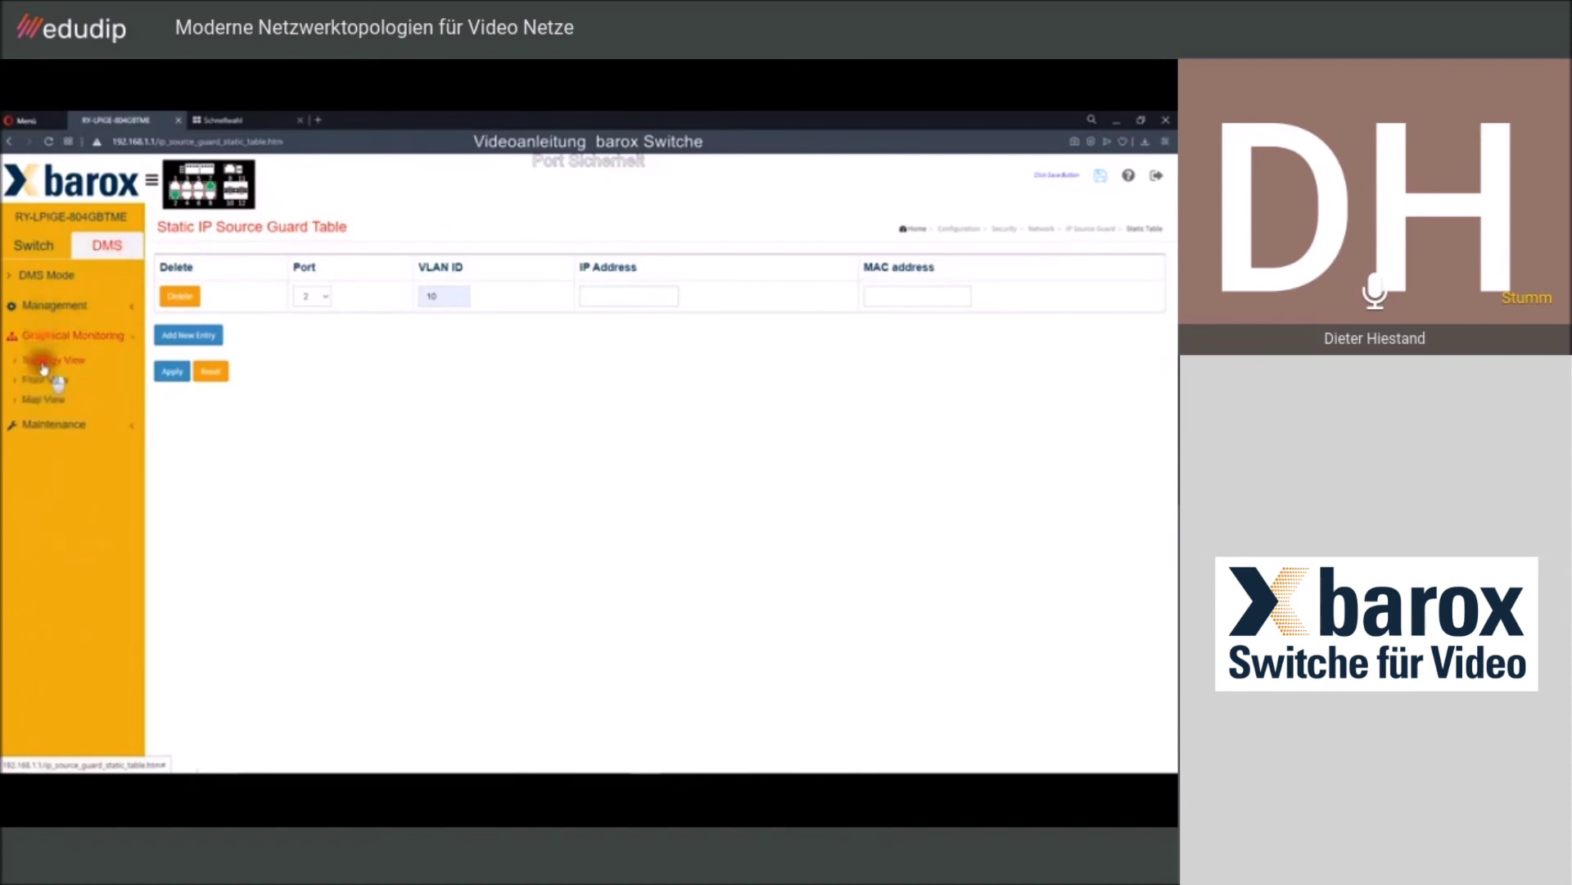
pyautogui.click(44, 363)
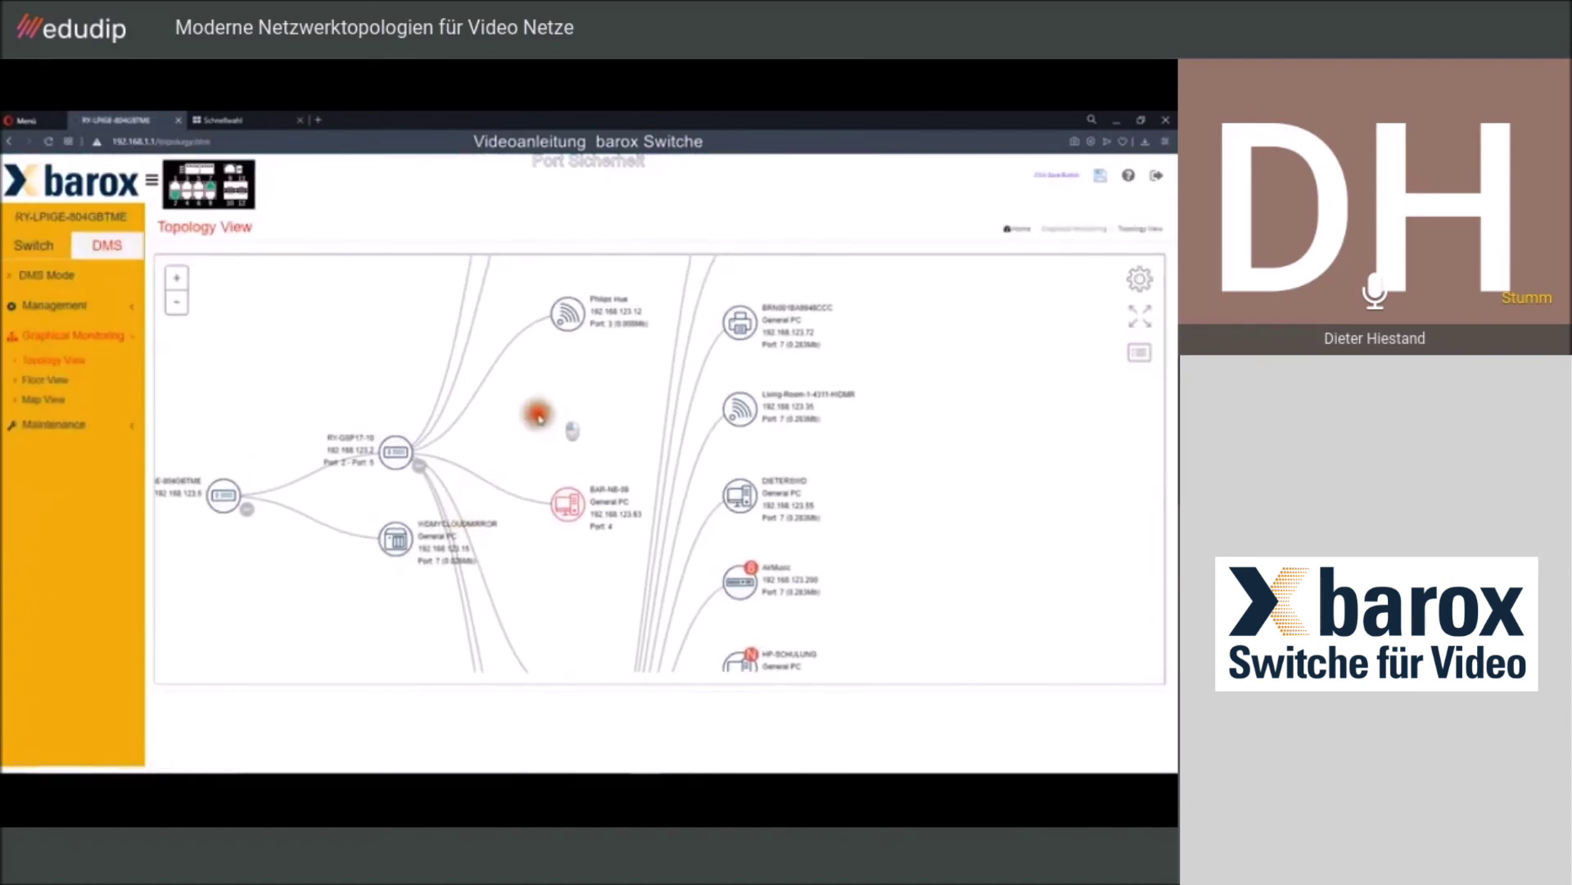
# Examine the device details of BAR-NB-09 in the topology view and look over the neighbouring connected devices
pyautogui.moveTo(538, 417); pyautogui.dragTo(520, 385)
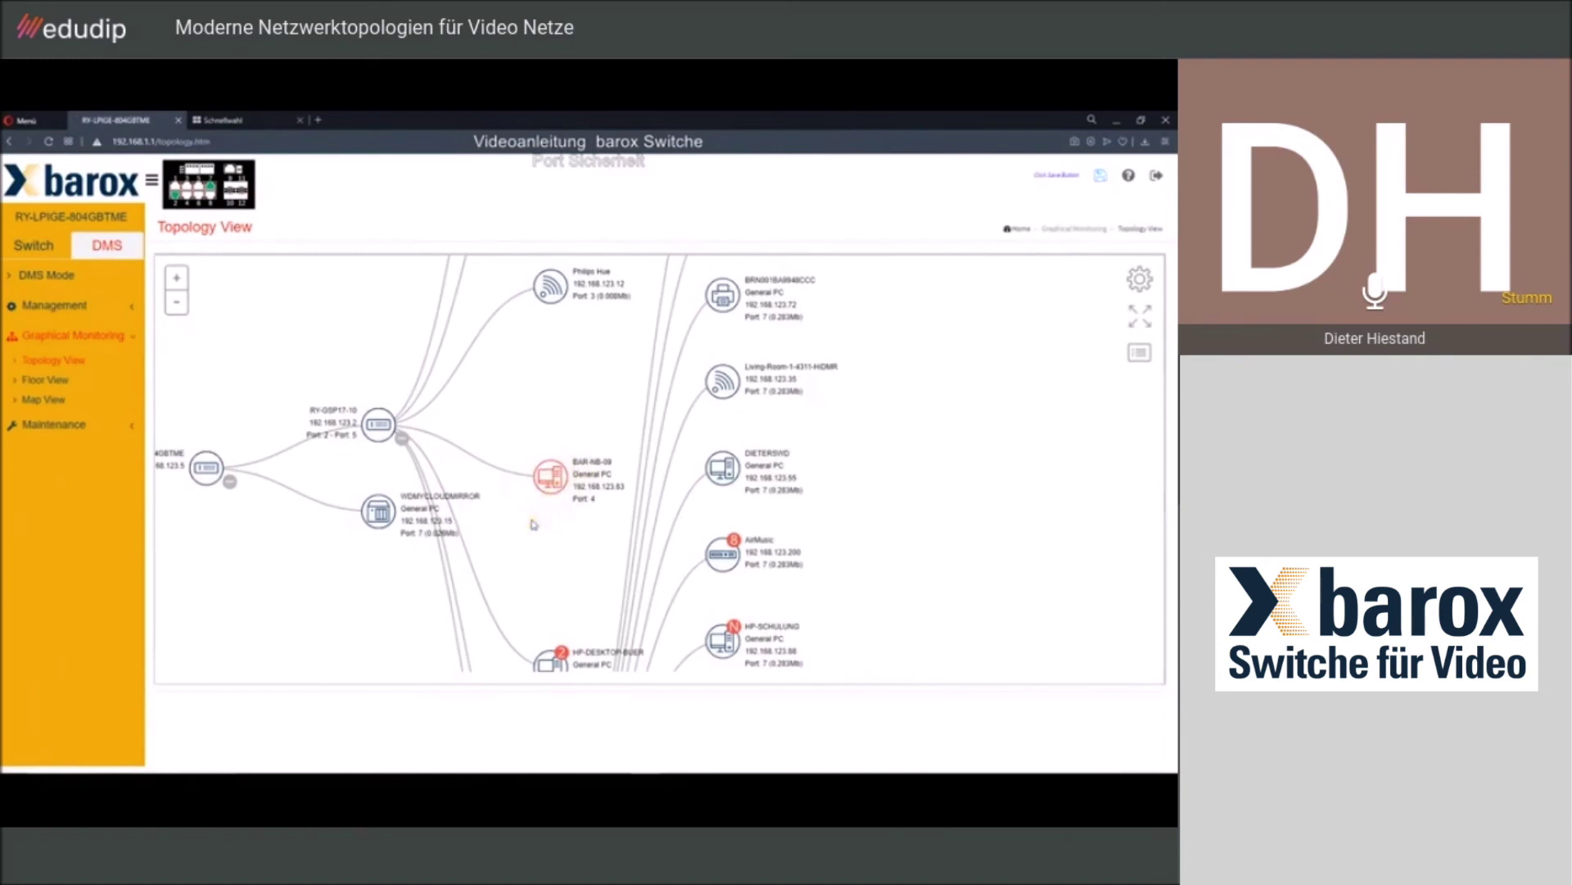
pyautogui.click(549, 477)
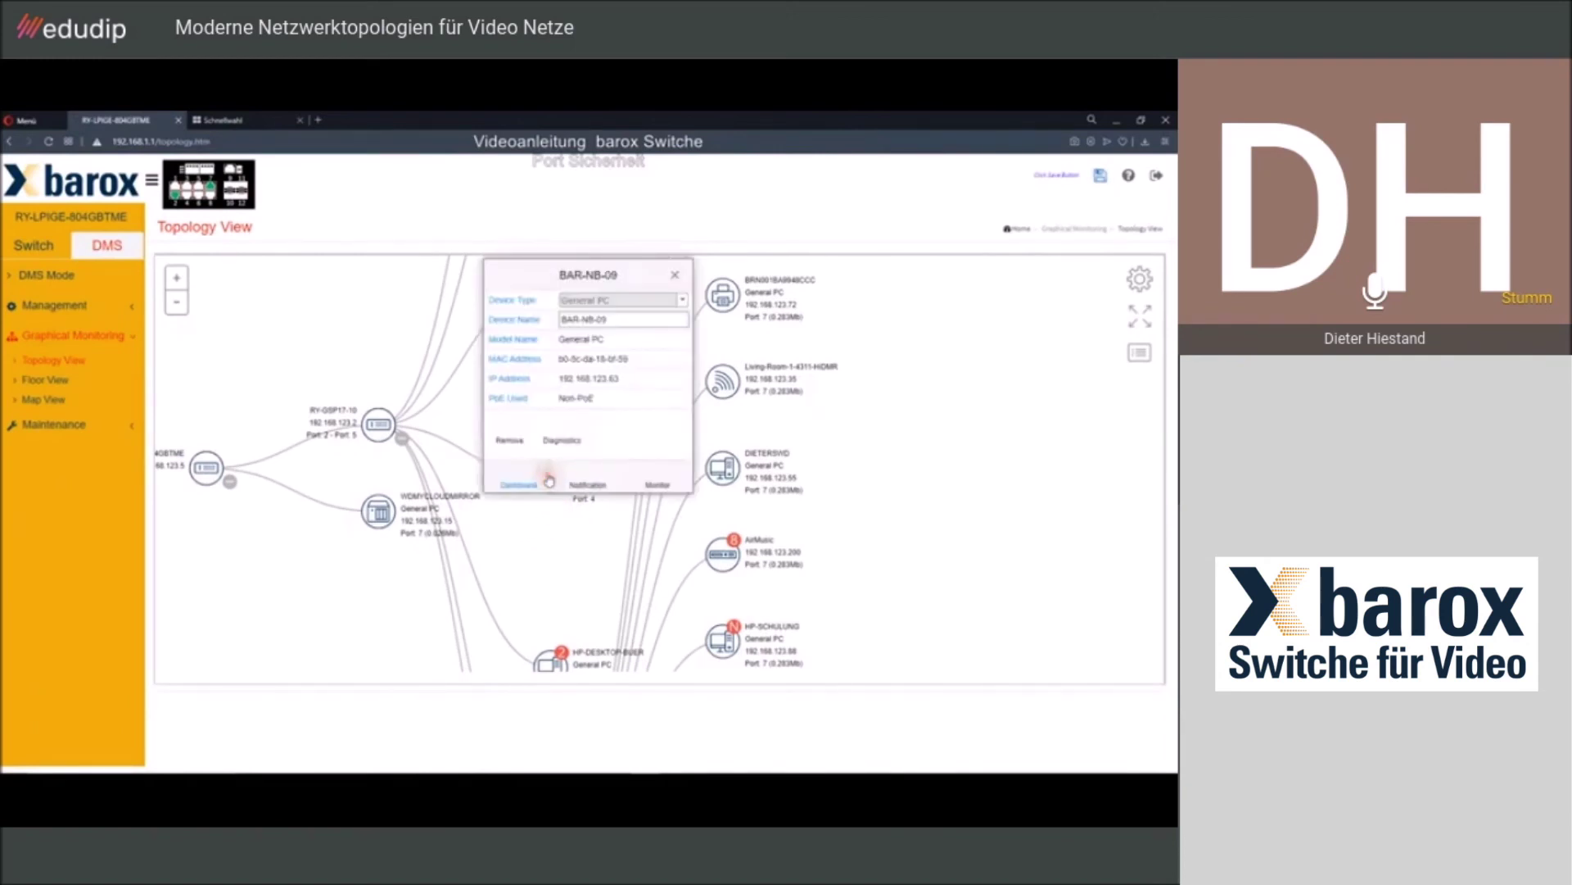
pyautogui.click(531, 516)
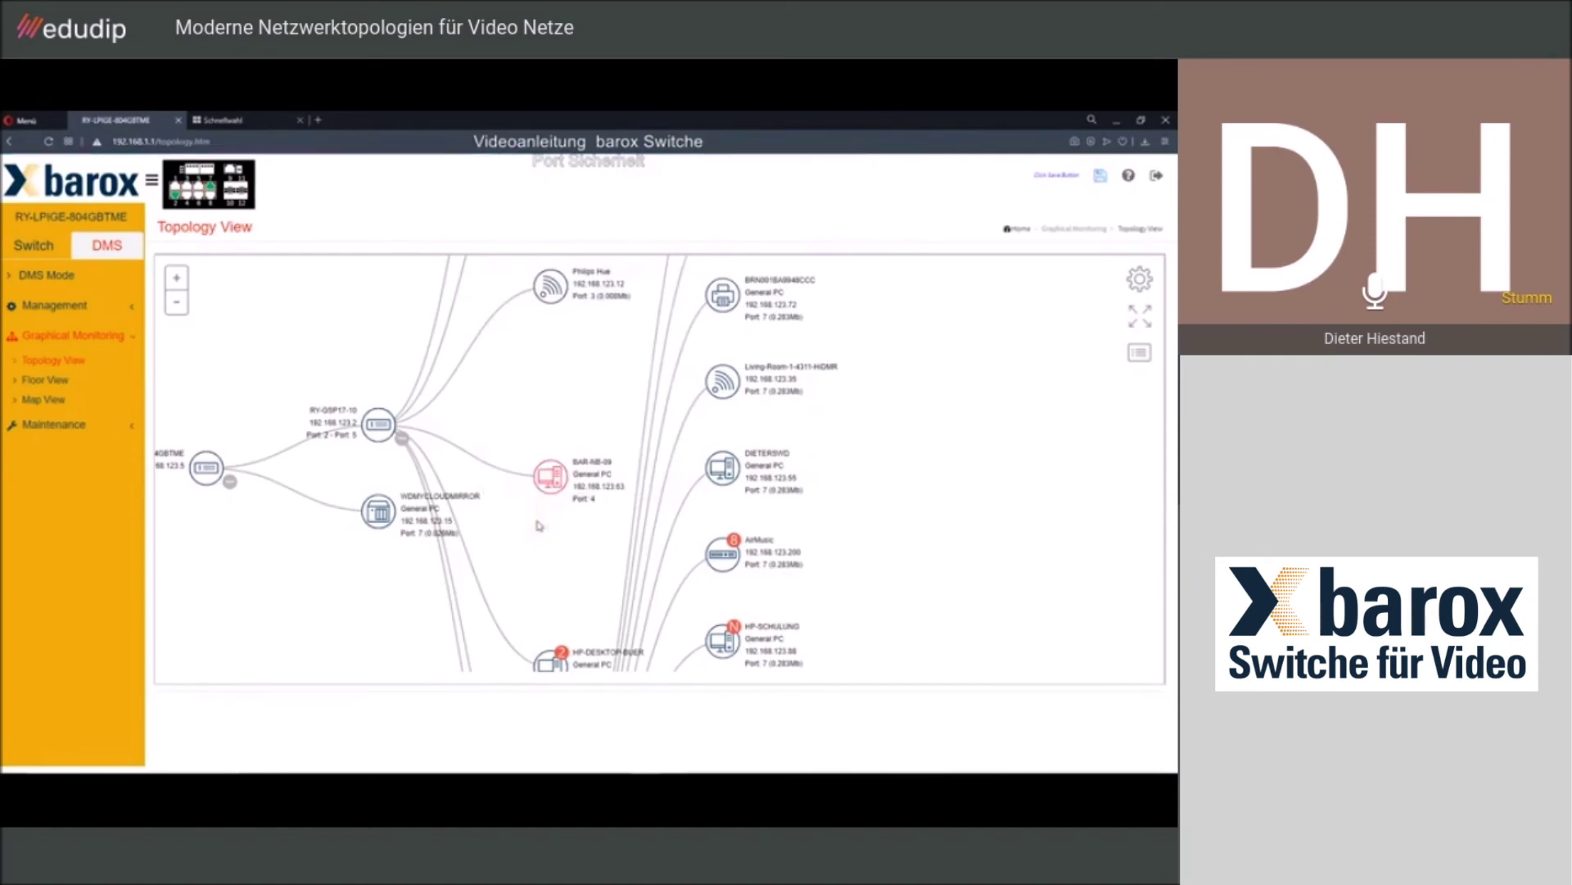
pyautogui.moveTo(539, 525); pyautogui.dragTo(535, 630)
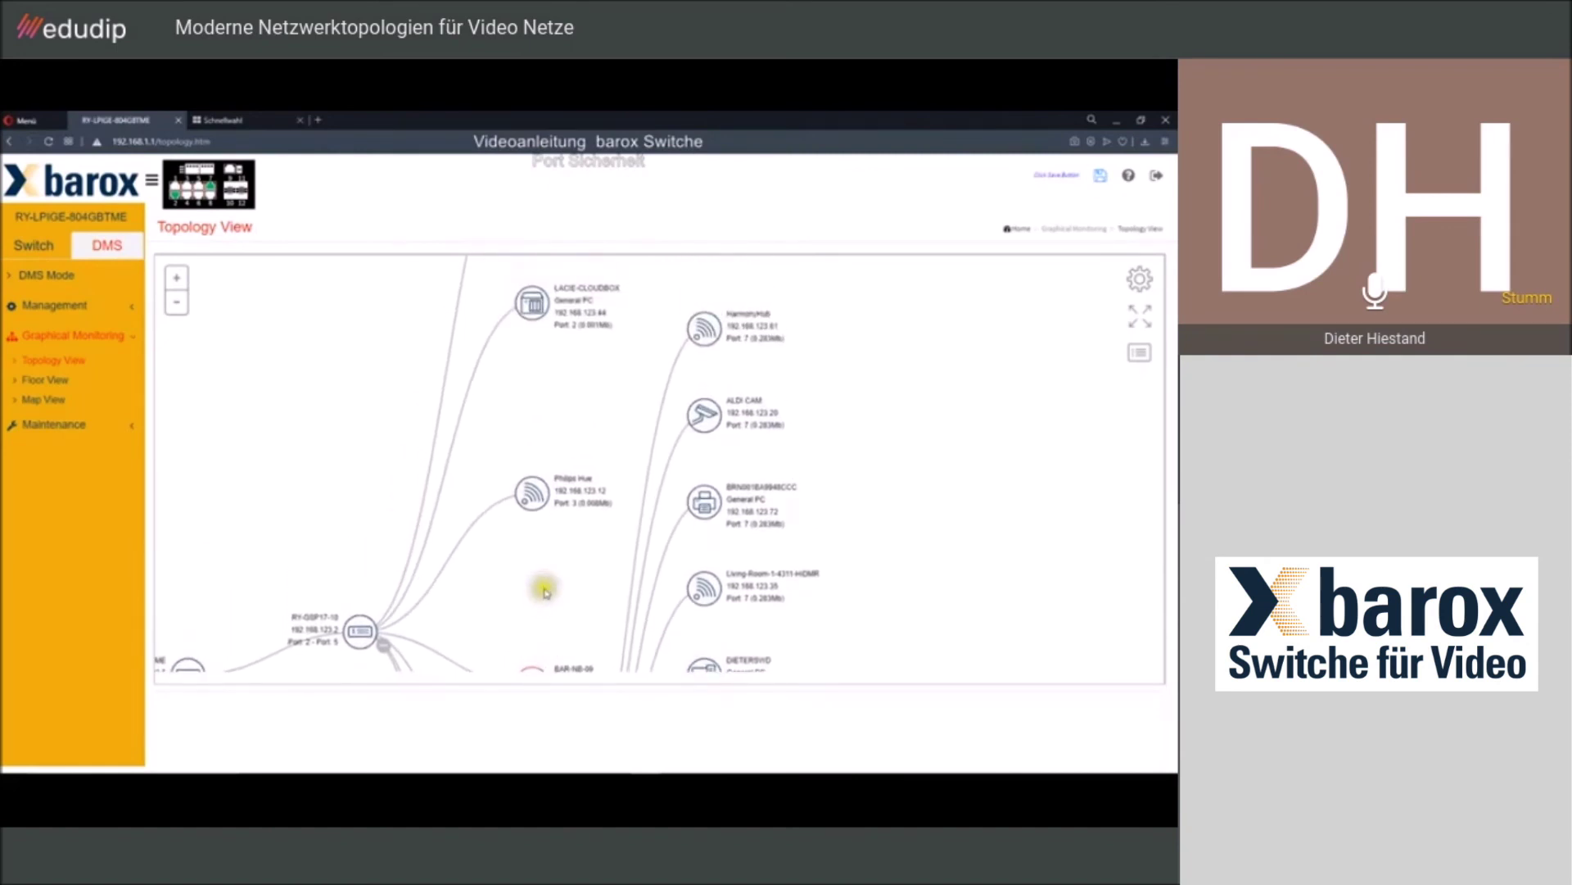
pyautogui.click(405, 324)
pyautogui.click(66, 353)
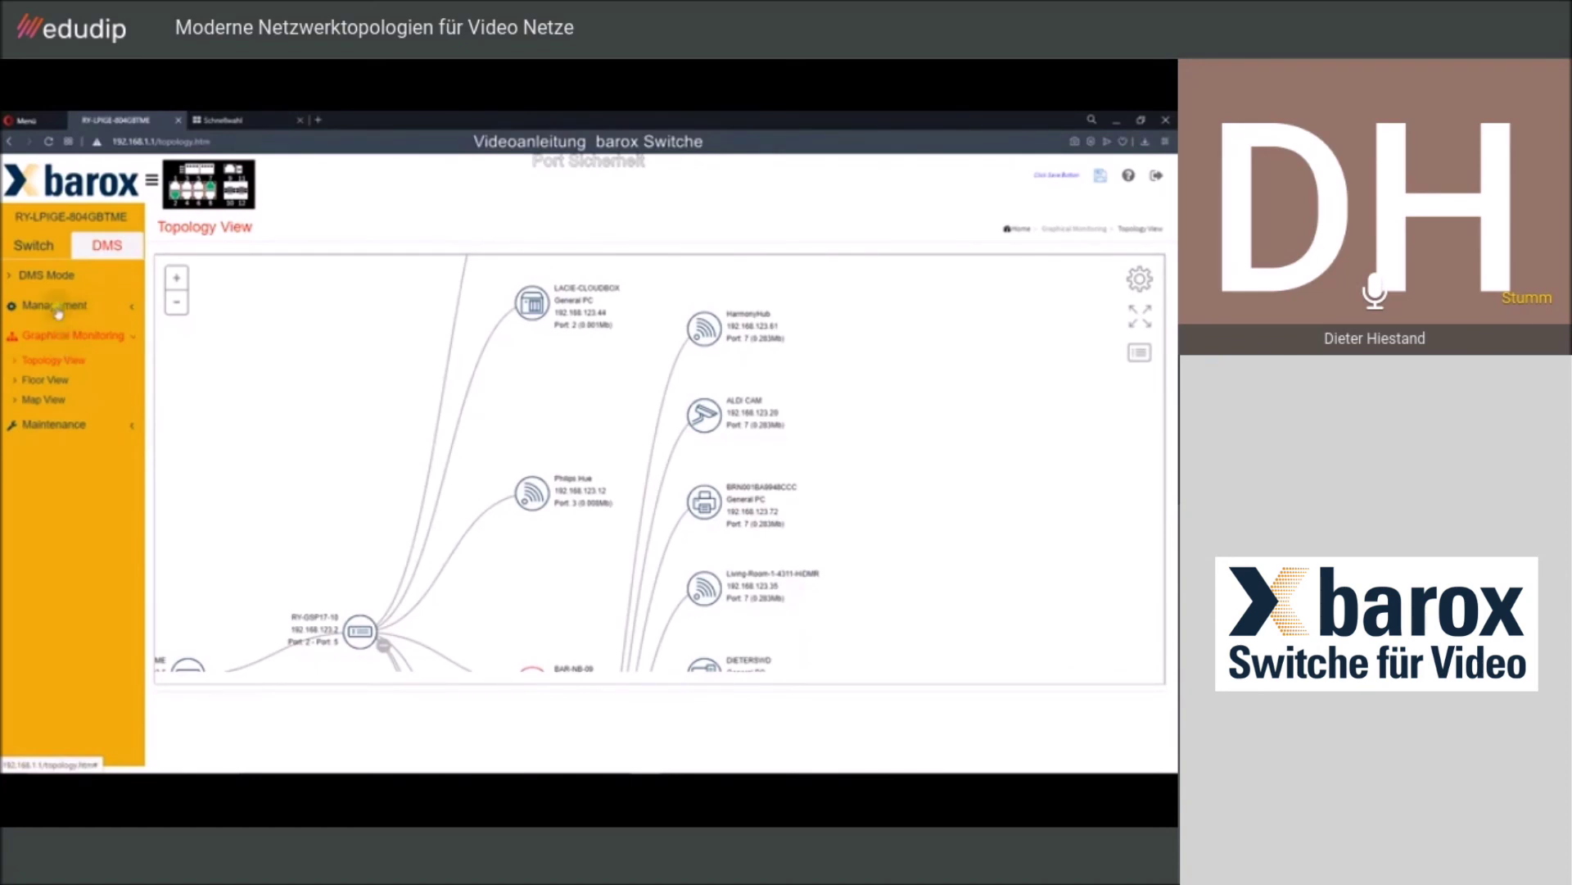
# View the ACL ports configuration and the access control list in the switch's network security settings
pyautogui.click(33, 245)
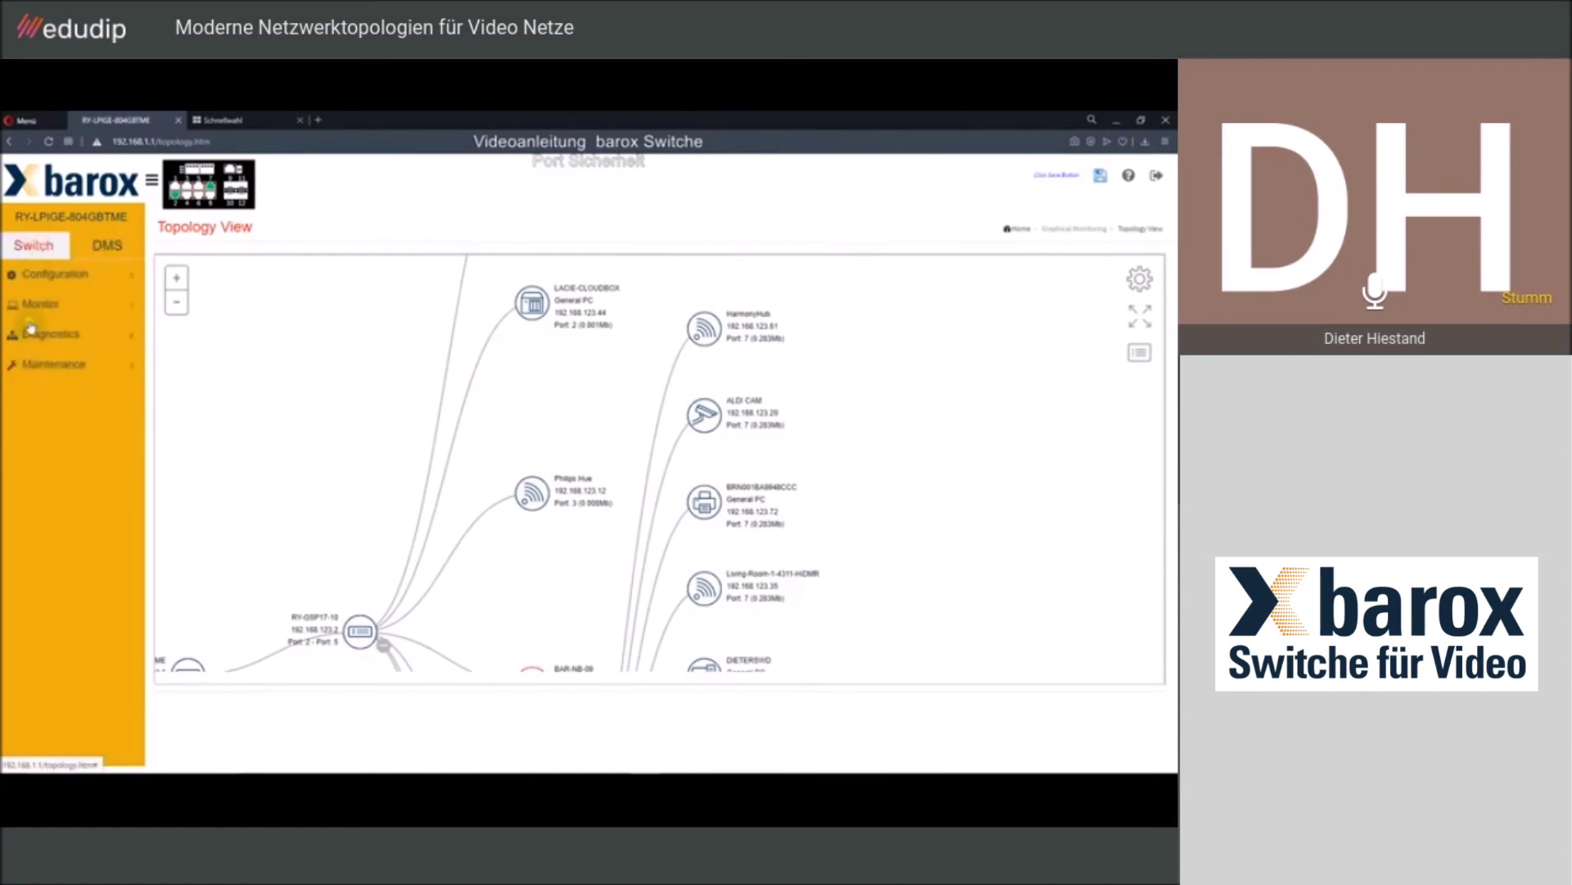
pyautogui.click(37, 275)
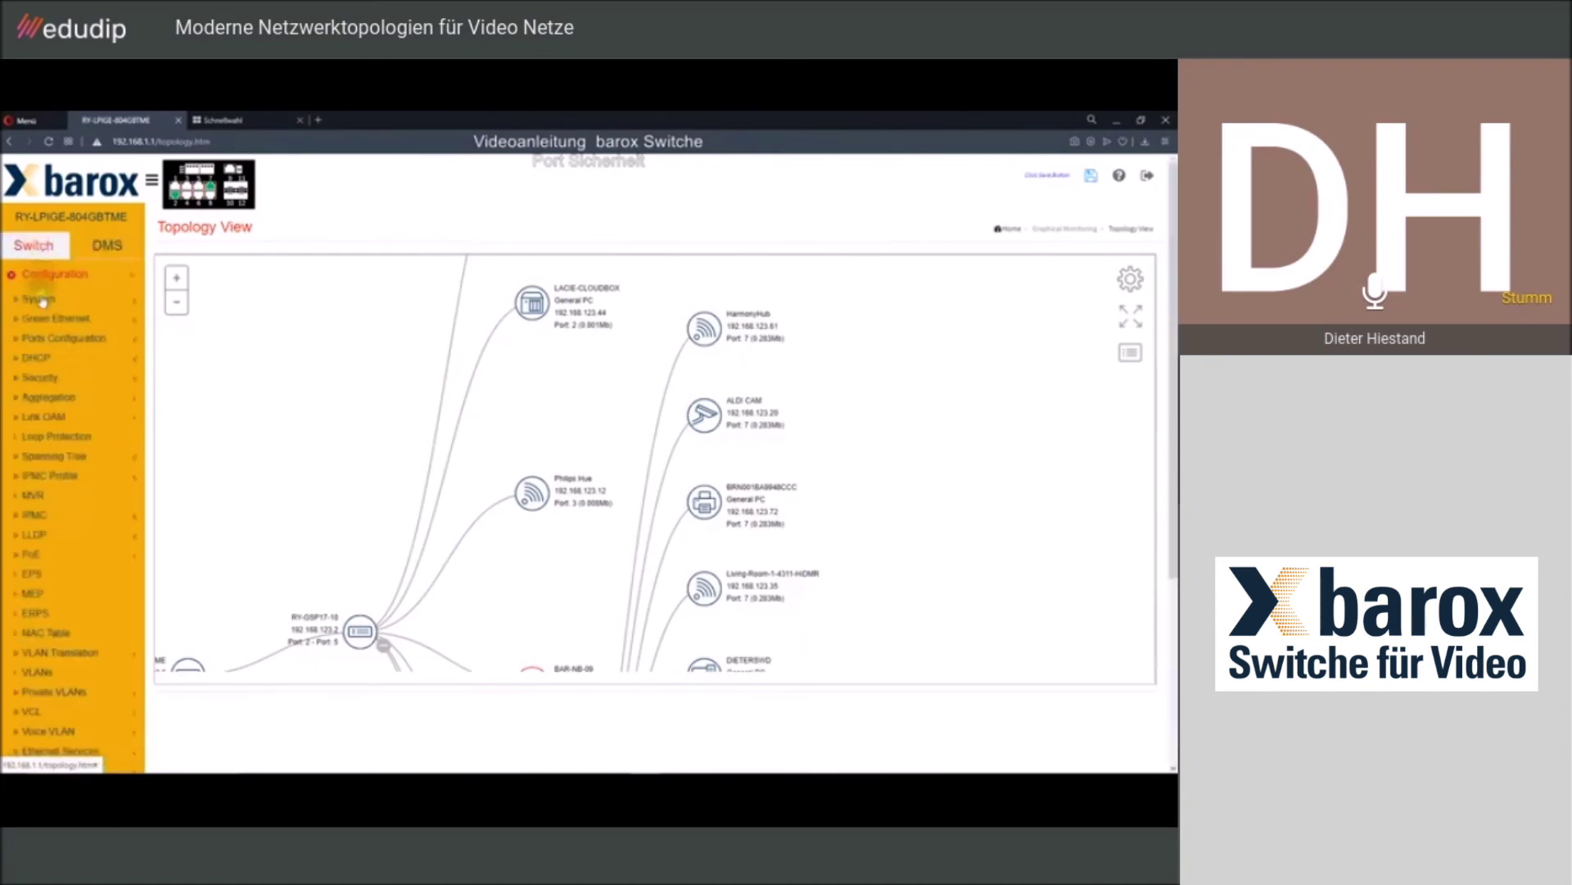
pyautogui.click(37, 358)
pyautogui.click(39, 435)
pyautogui.click(41, 479)
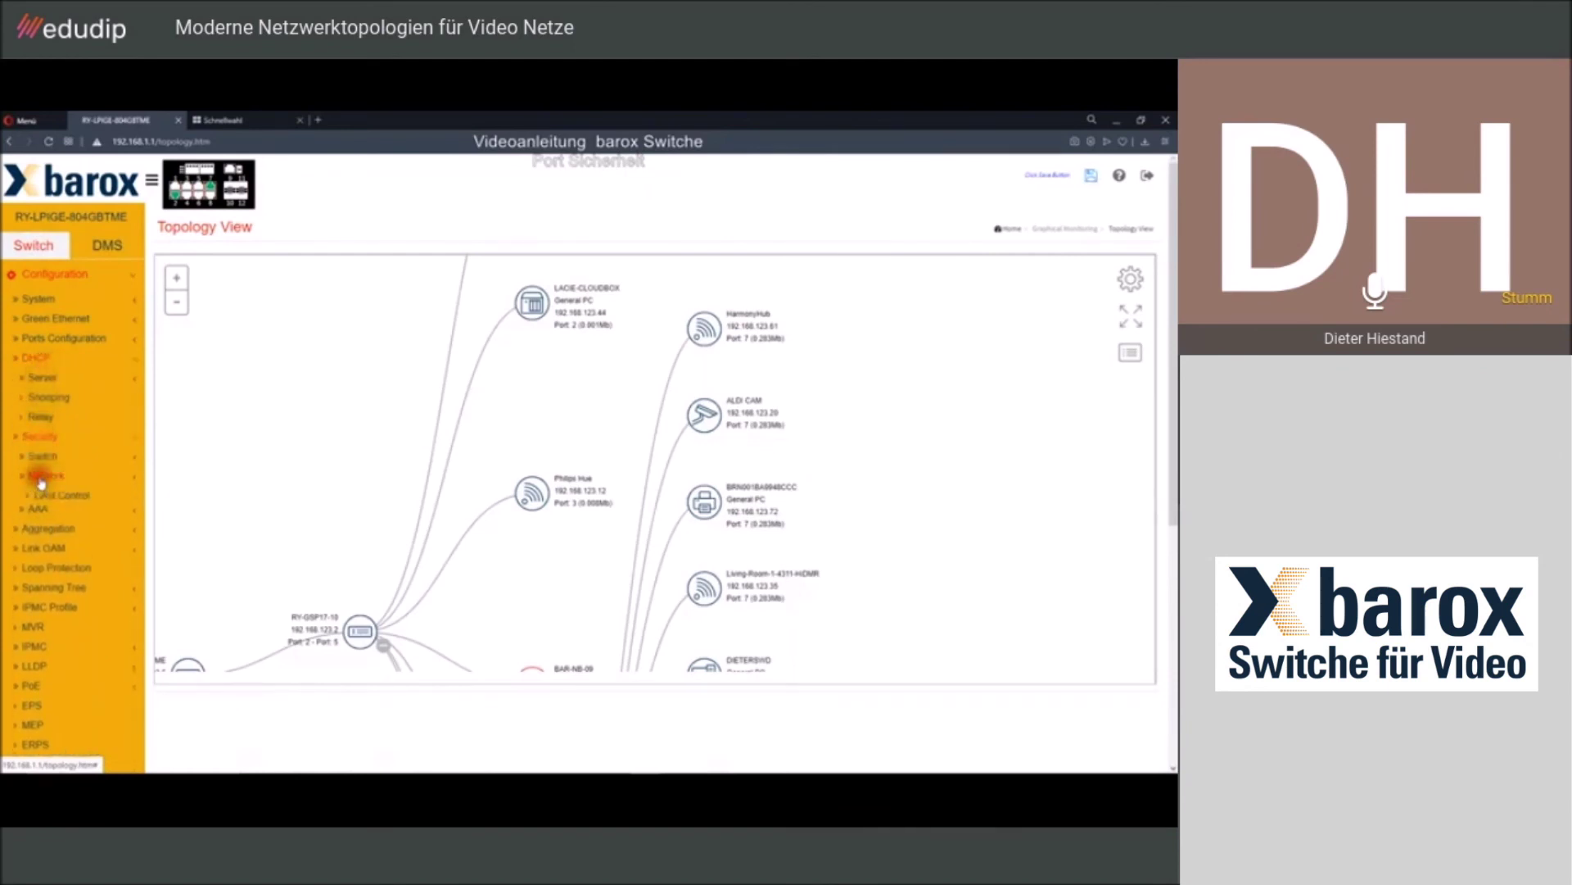
pyautogui.click(45, 537)
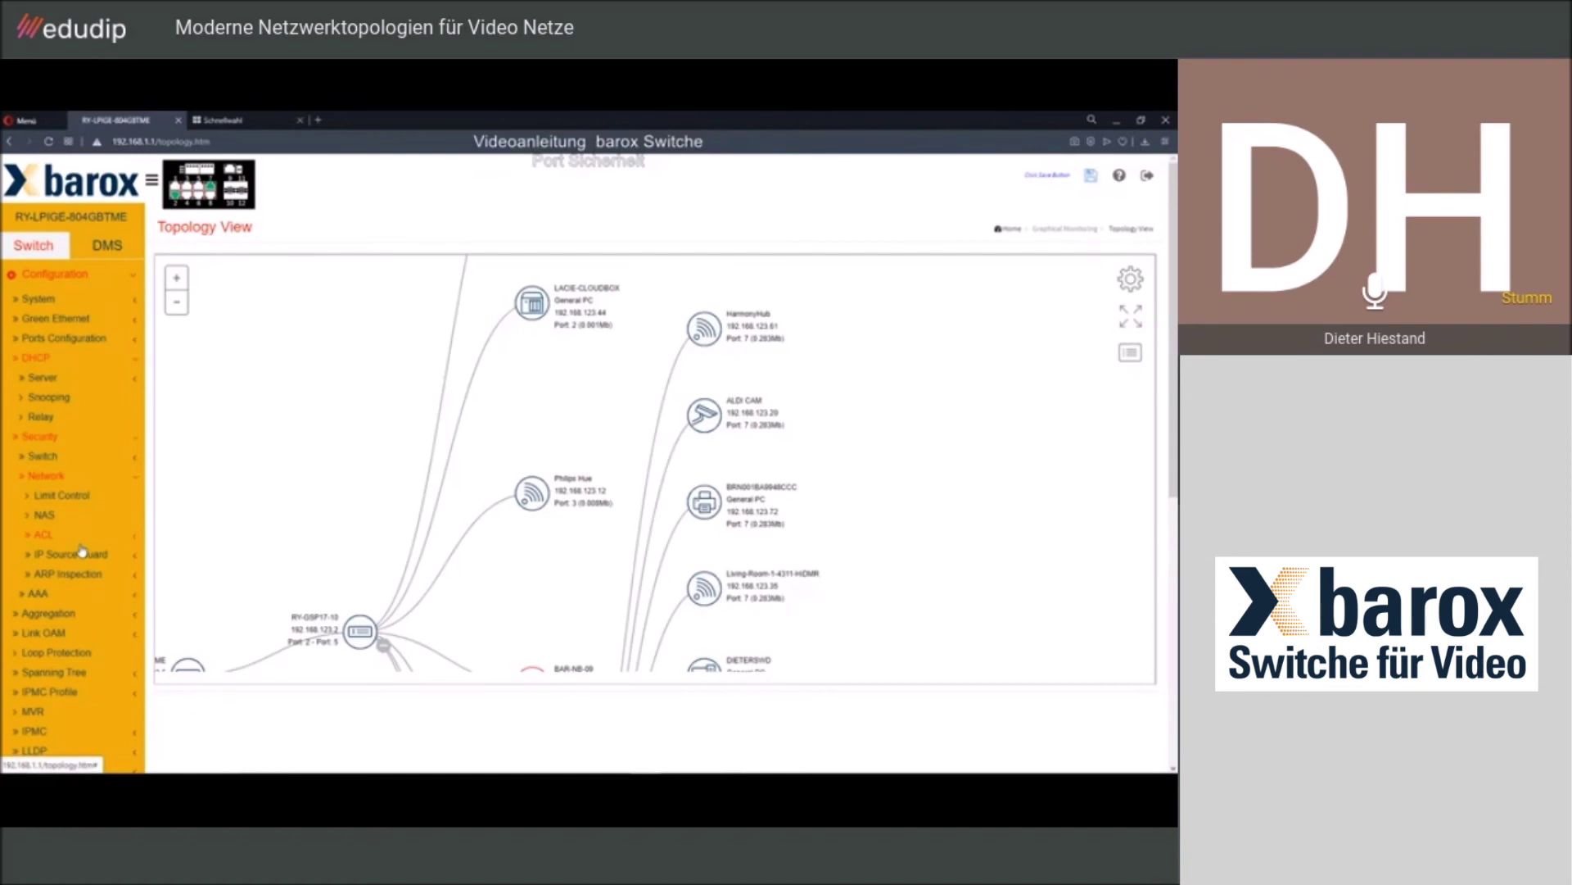
pyautogui.click(45, 539)
pyautogui.click(49, 555)
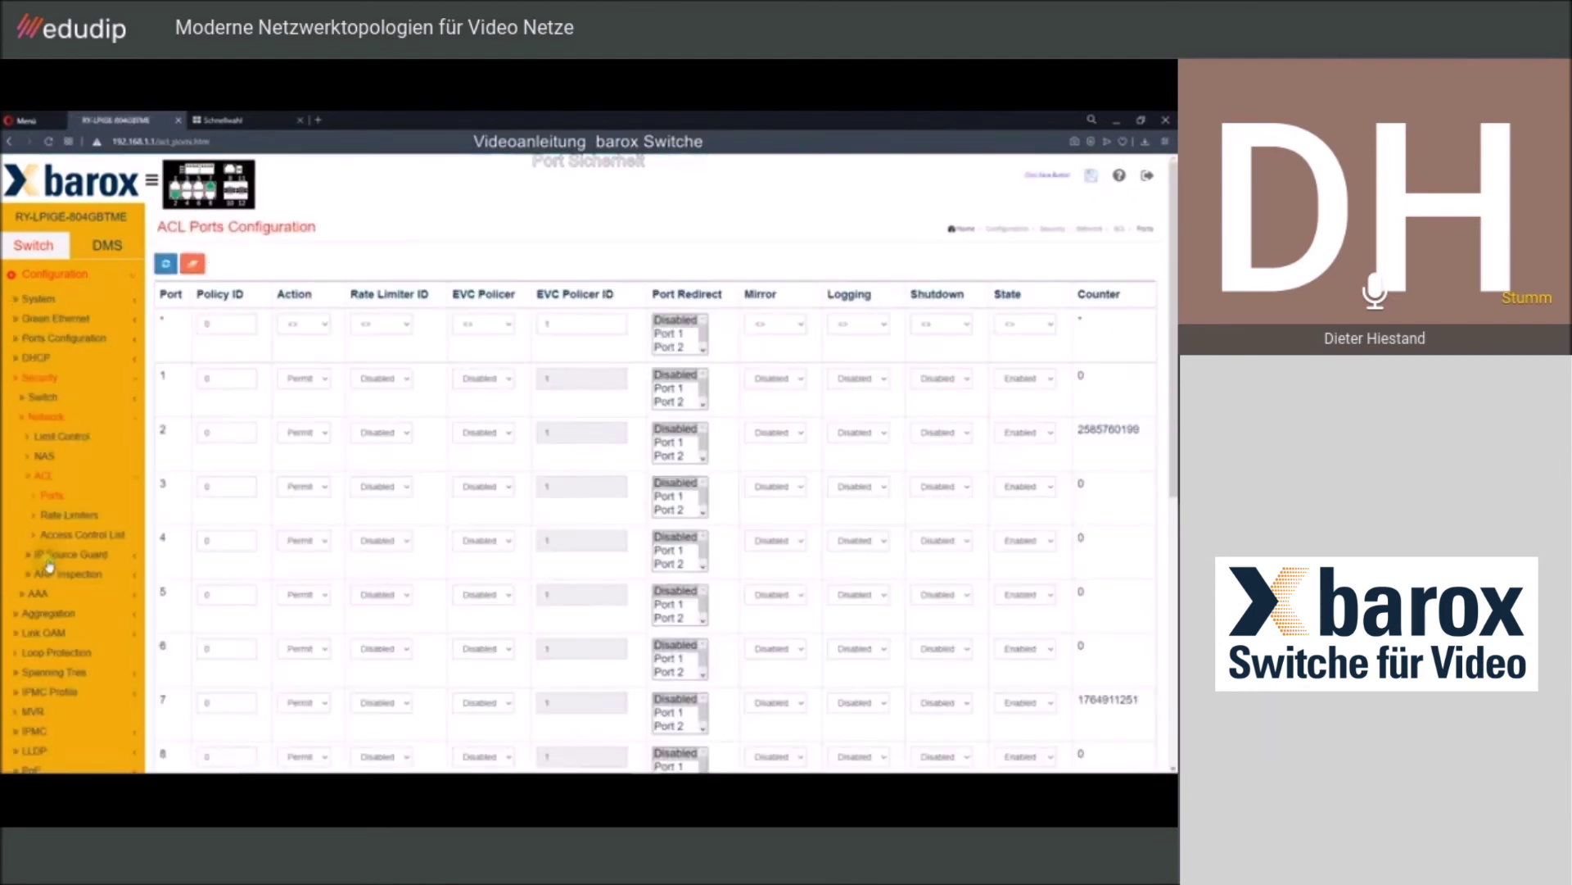
pyautogui.click(65, 539)
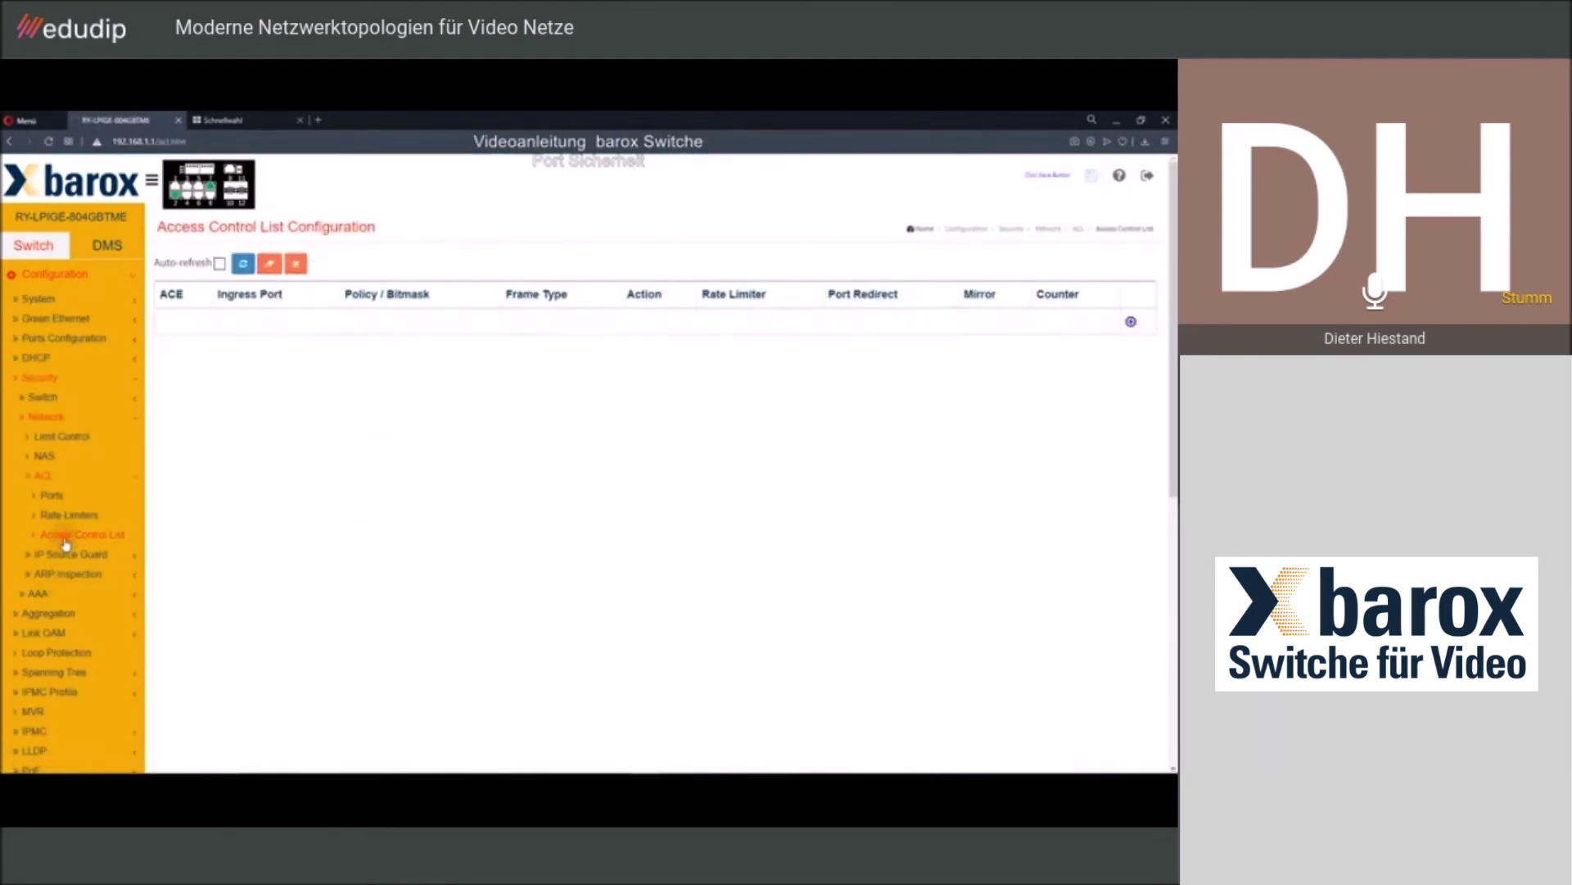